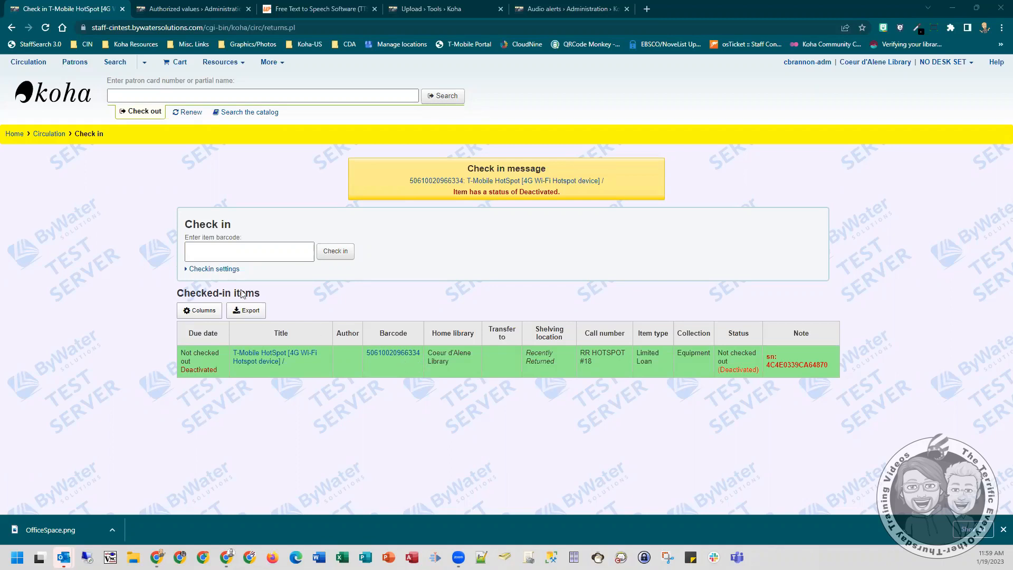
click(263, 249)
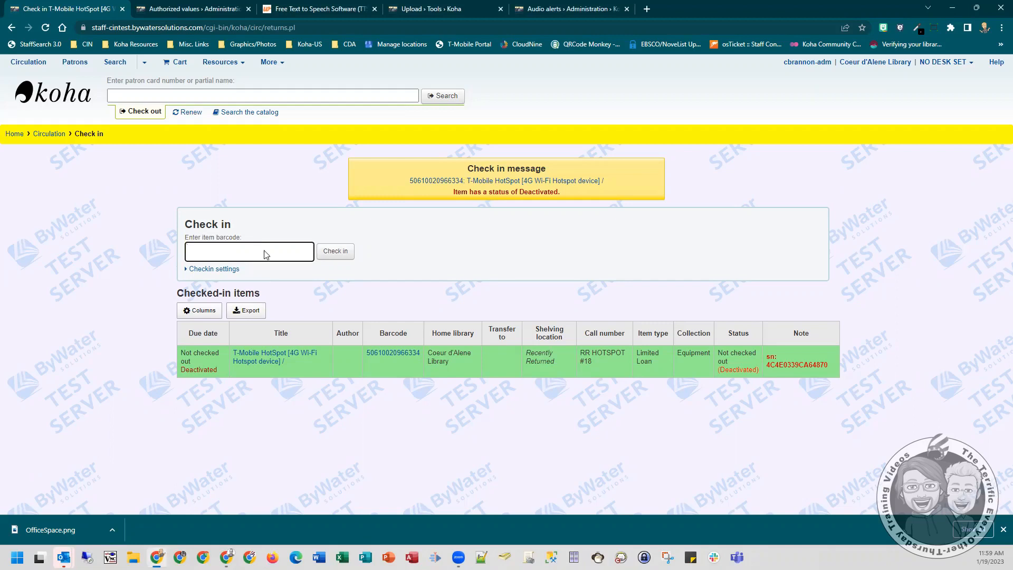
text(50610020966334)
key(Return)
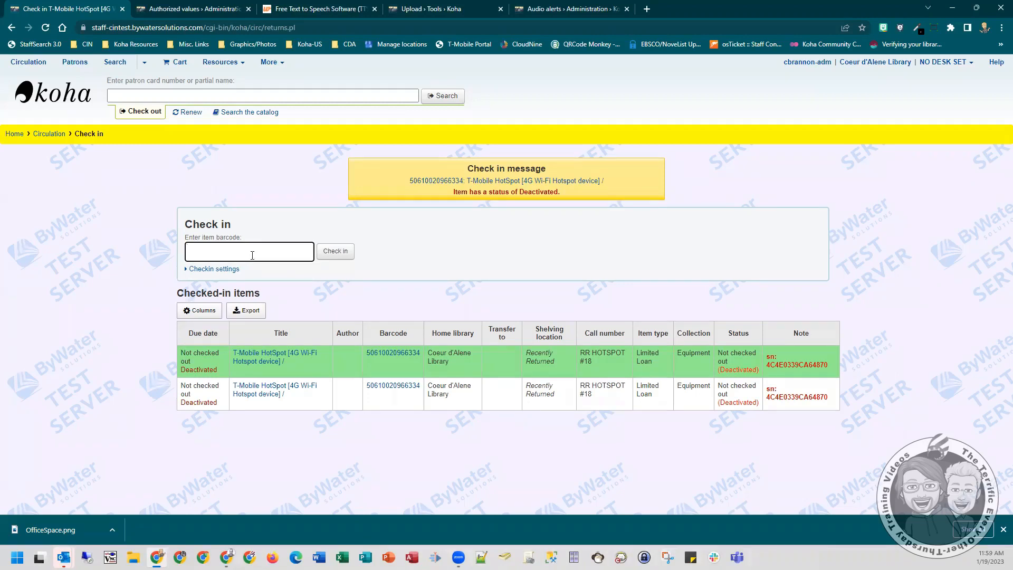
- Review the damaged status options in the T-Mobile HotSpot's item details and the authorized values for category DAMAGED
click(176, 7)
click(402, 356)
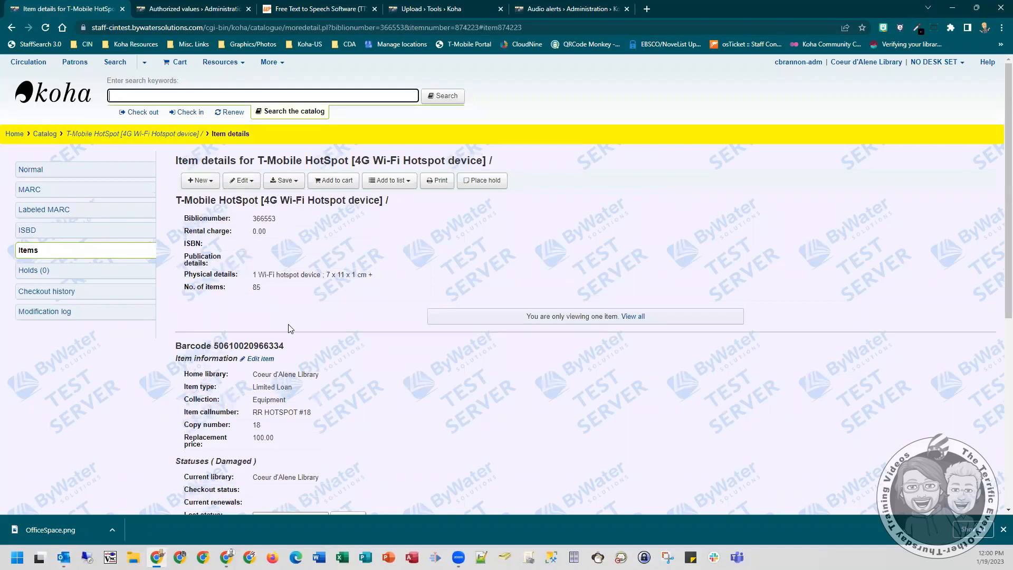
scroll(271, 379, down, 3)
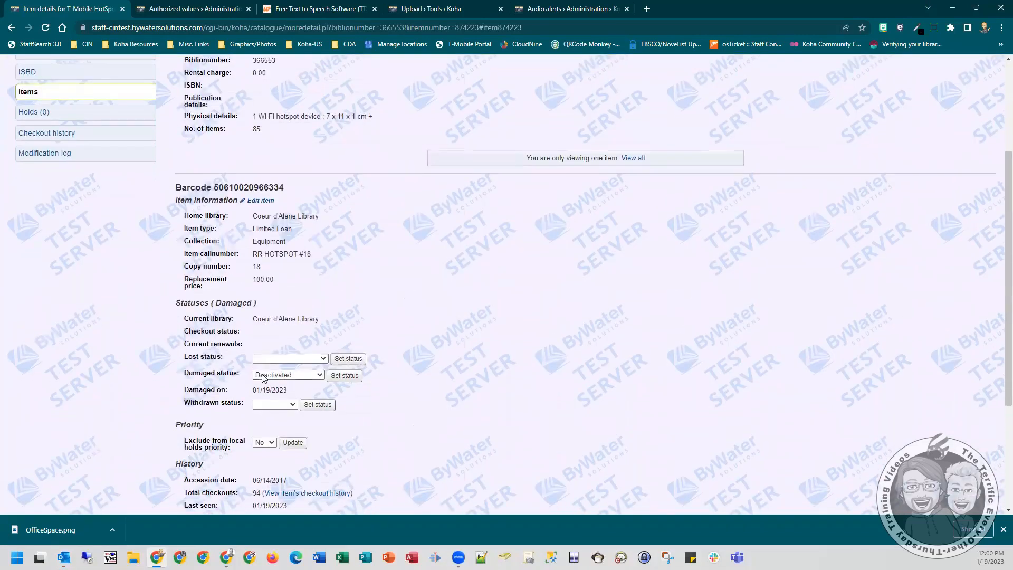
click(271, 375)
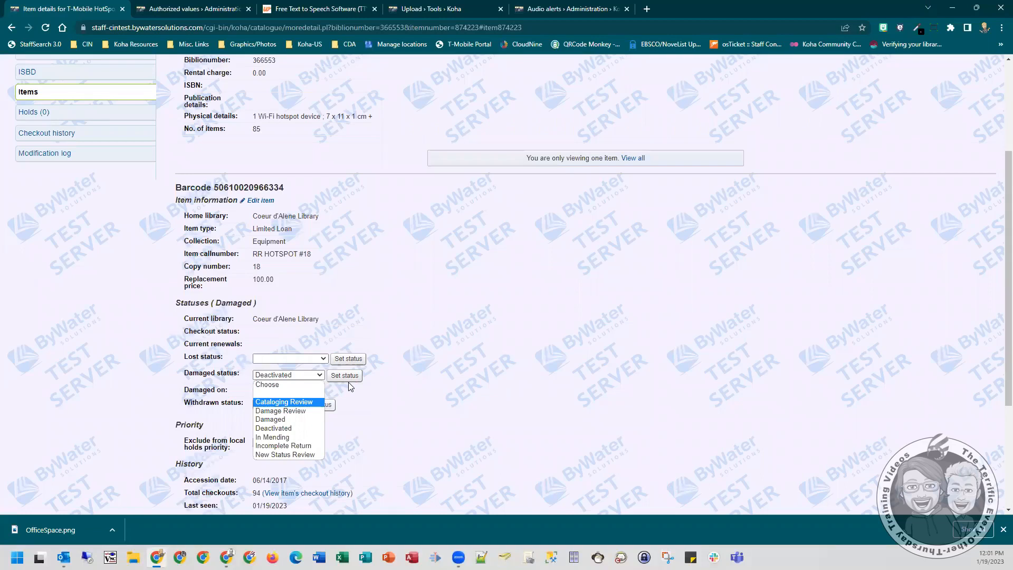
click(456, 346)
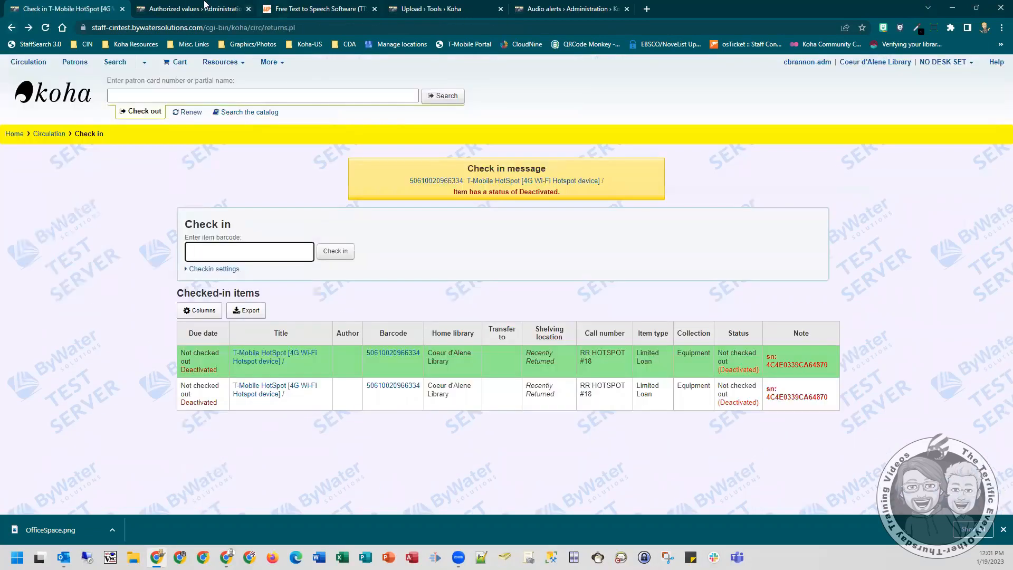
click(213, 7)
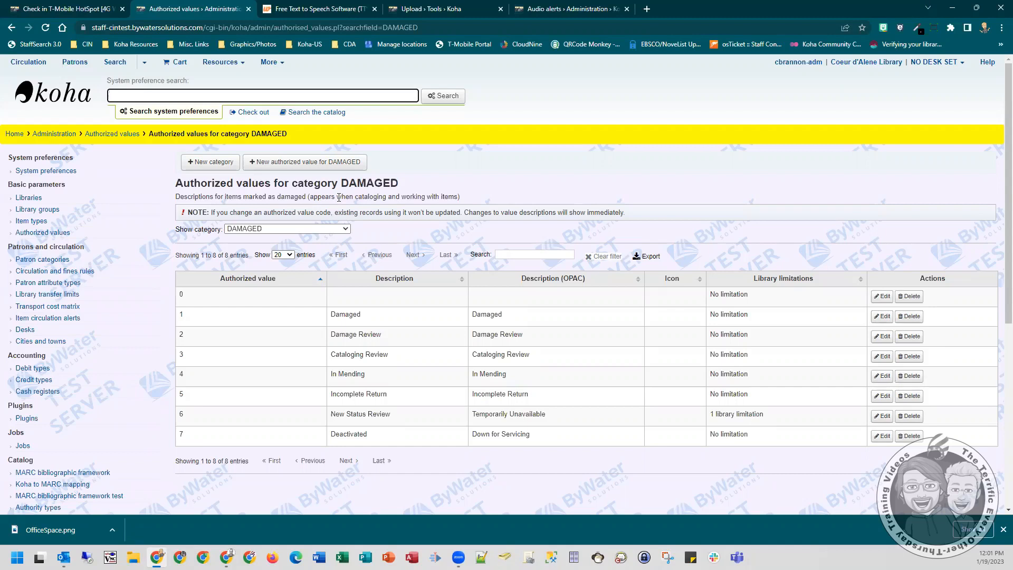
- Switch to the Wideo text-to-speech page, browse the available voices and preview the deactivated-item warning
click(299, 9)
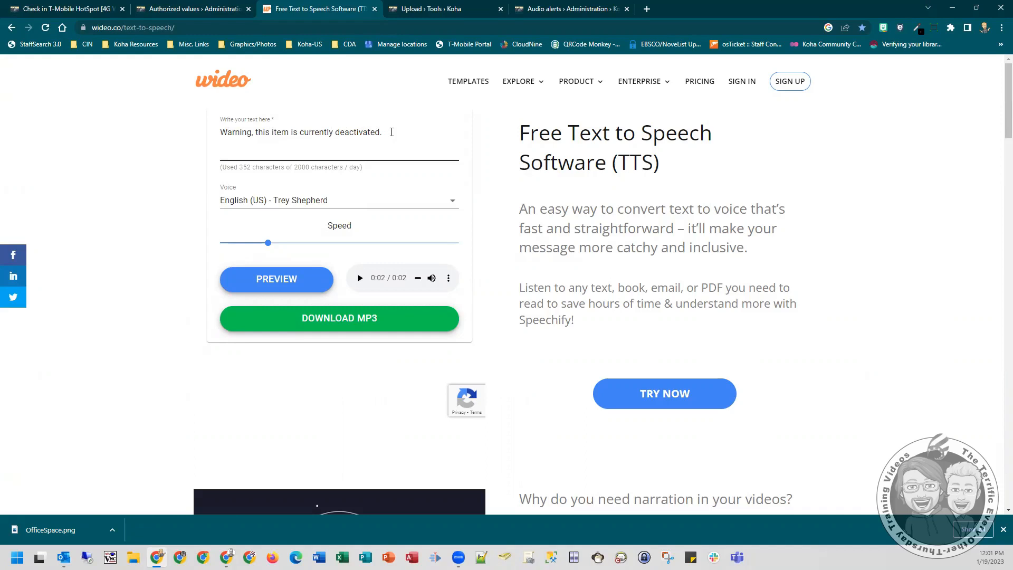
click(335, 206)
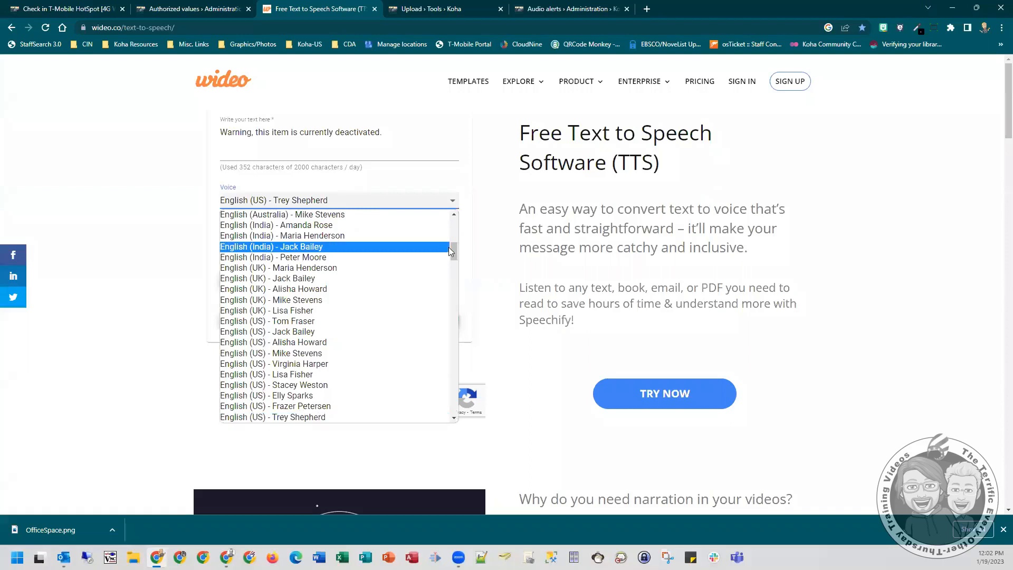
mouse_move(455, 261)
mouse_down()
mouse_move(453, 272)
mouse_move(449, 242)
mouse_up()
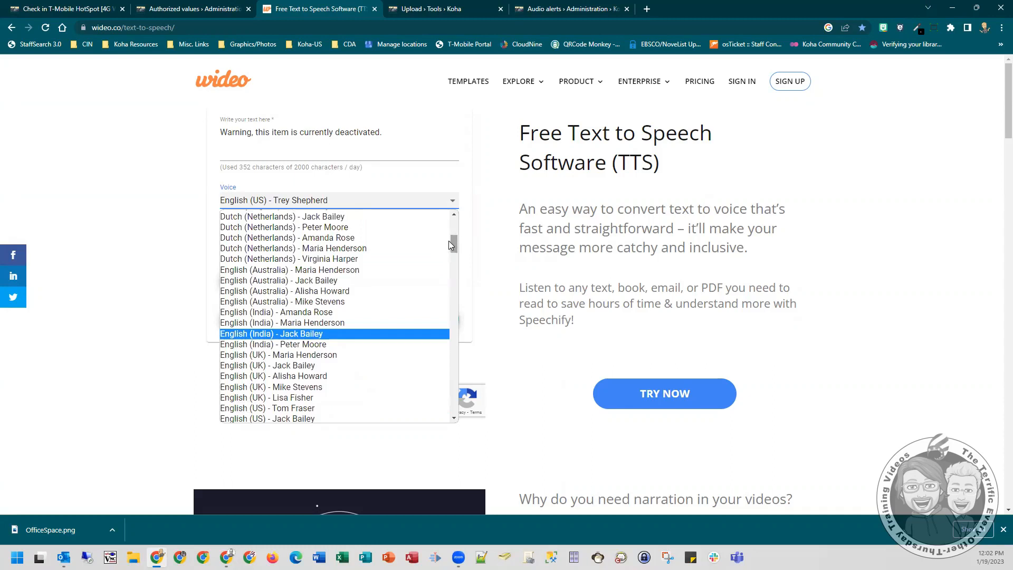
click(185, 207)
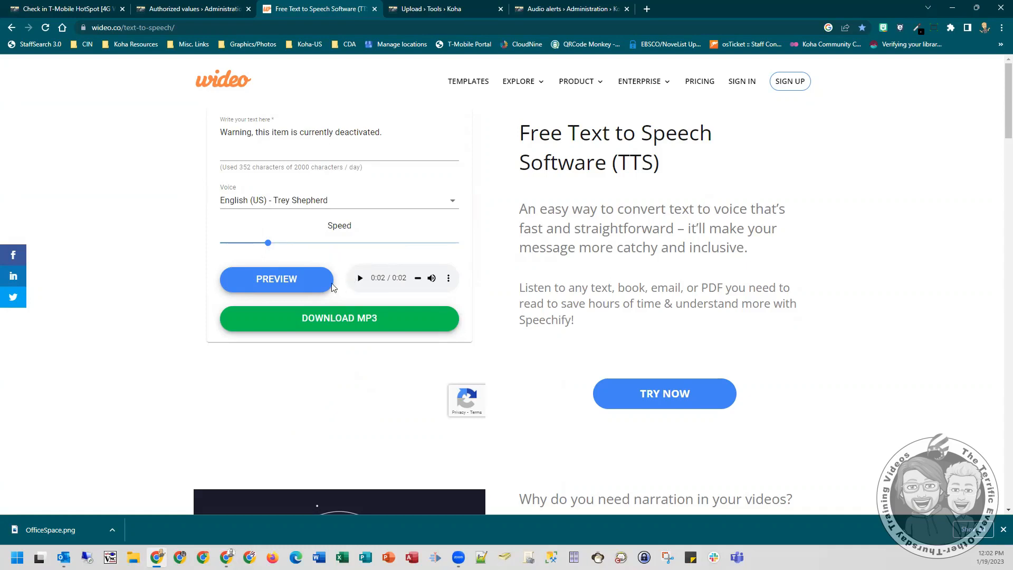
click(299, 284)
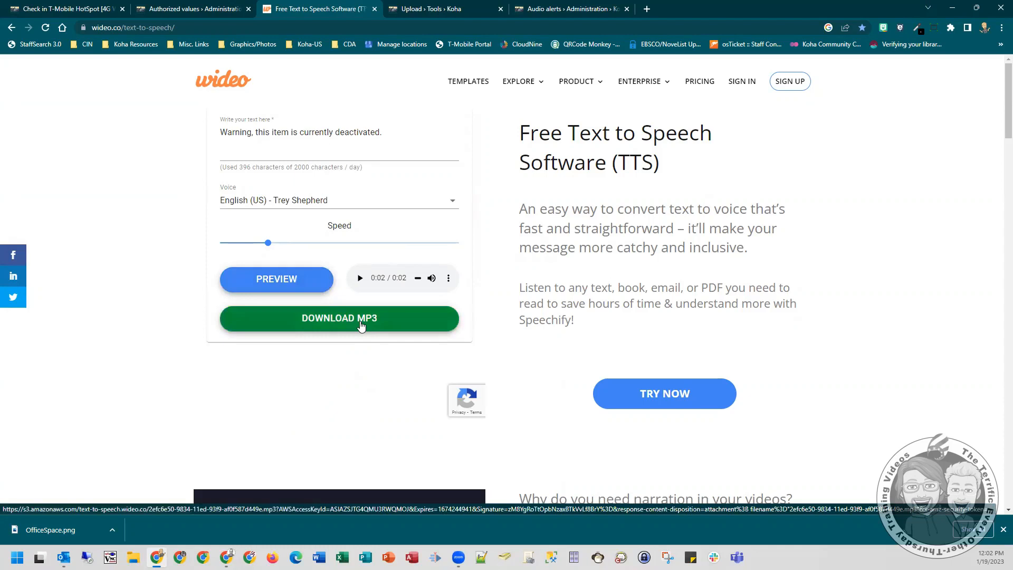
click(1002, 529)
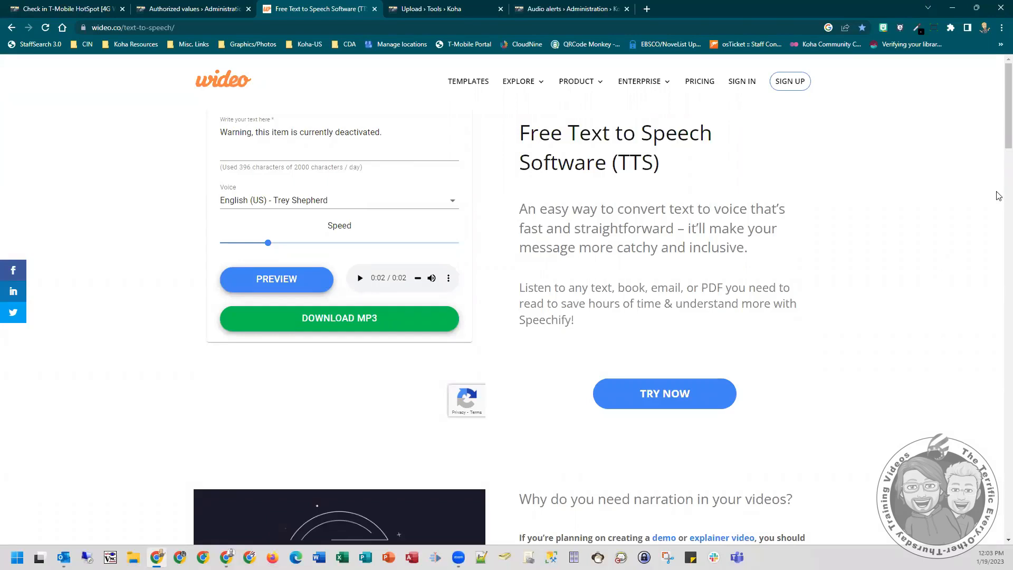
- Open Koha's new file upload form in a separate tab and set the category to Document
click(428, 8)
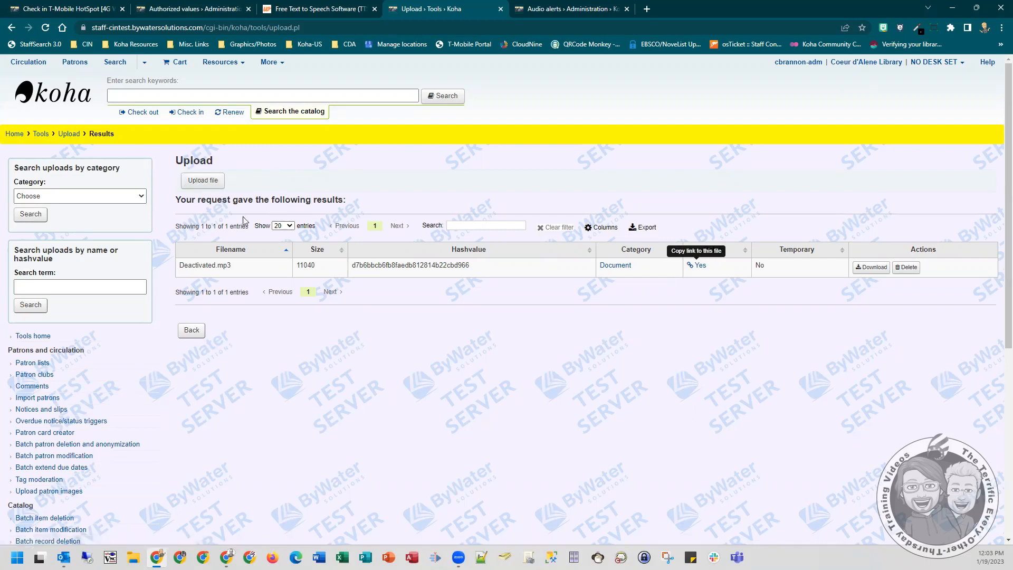
right_click(69, 134)
click(98, 140)
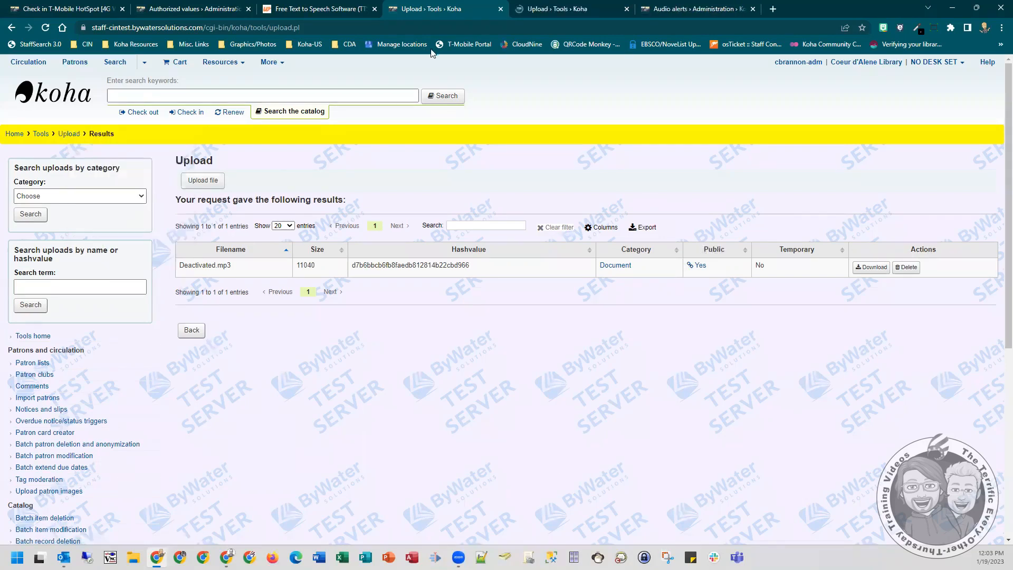
click(534, 8)
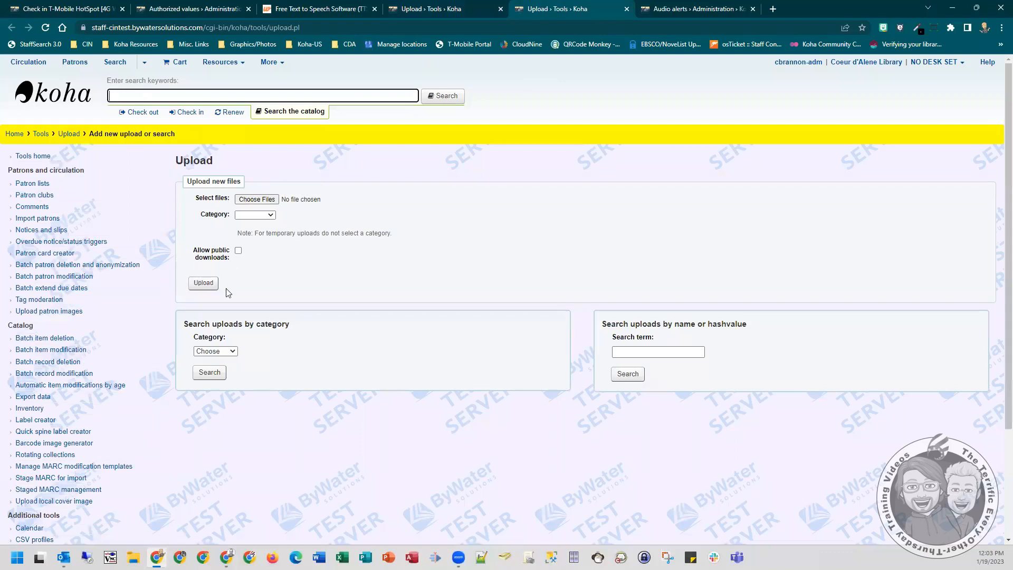
click(271, 215)
click(253, 234)
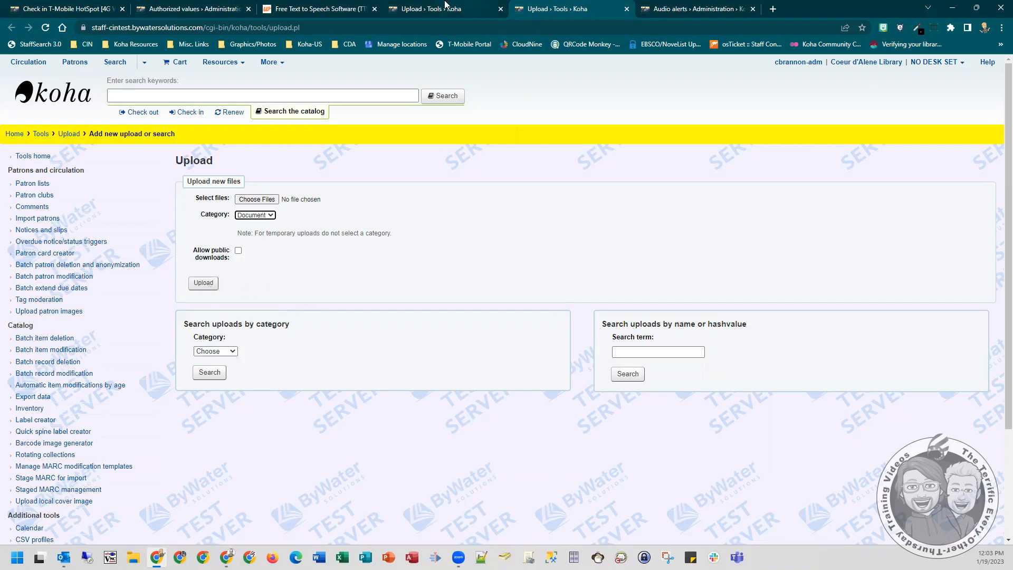
- View the link options for the public download of Deactivated.mp3 in the upload results
click(446, 8)
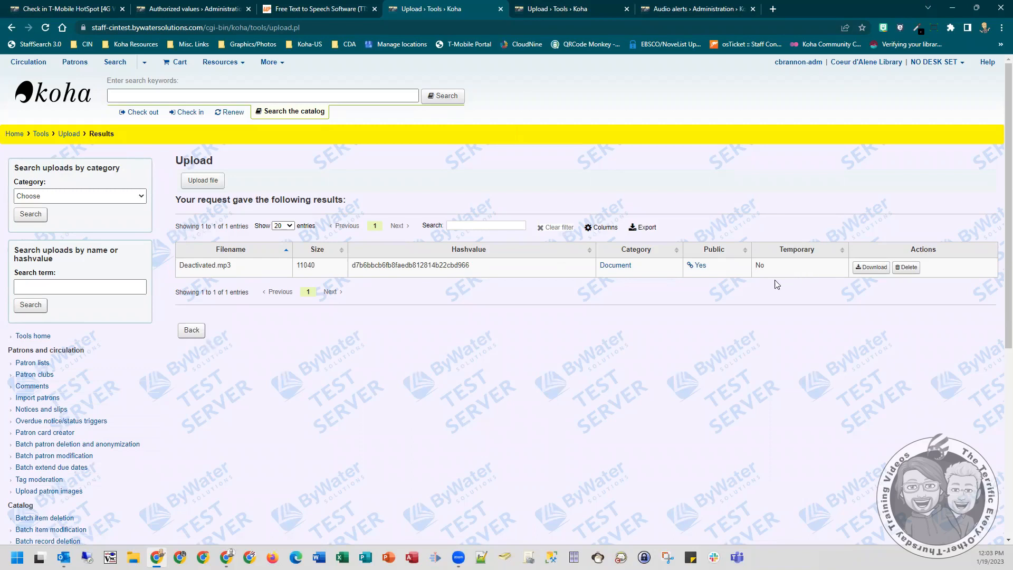
right_click(694, 269)
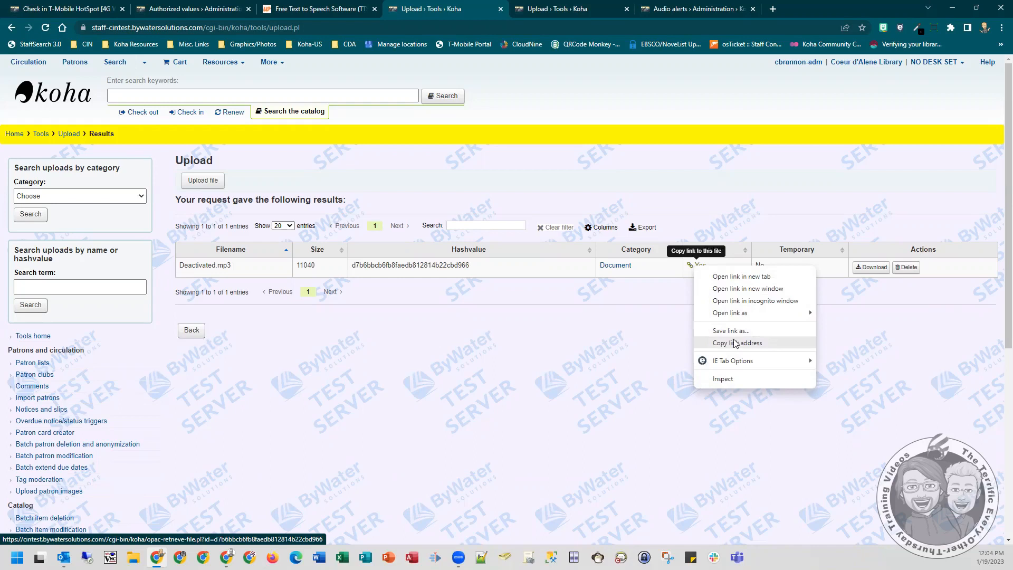
click(565, 5)
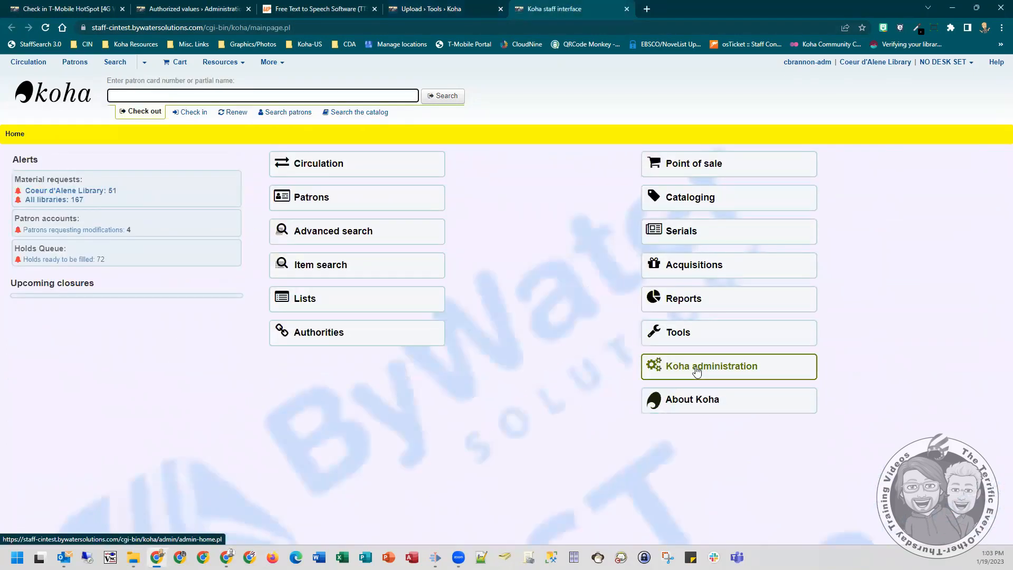
- Open the Audio alerts settings in Koha administration
click(696, 371)
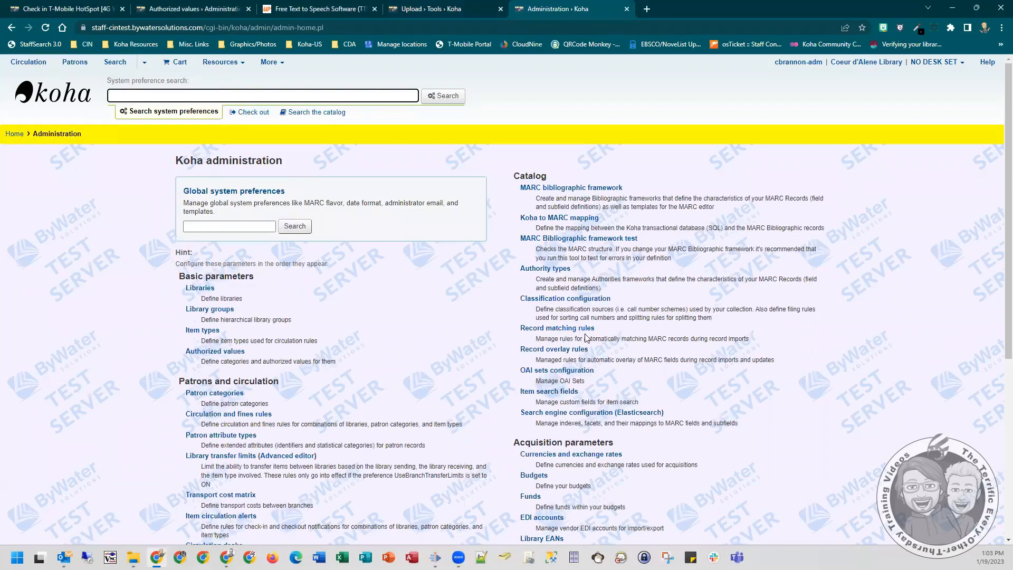
scroll(573, 327, down, 2)
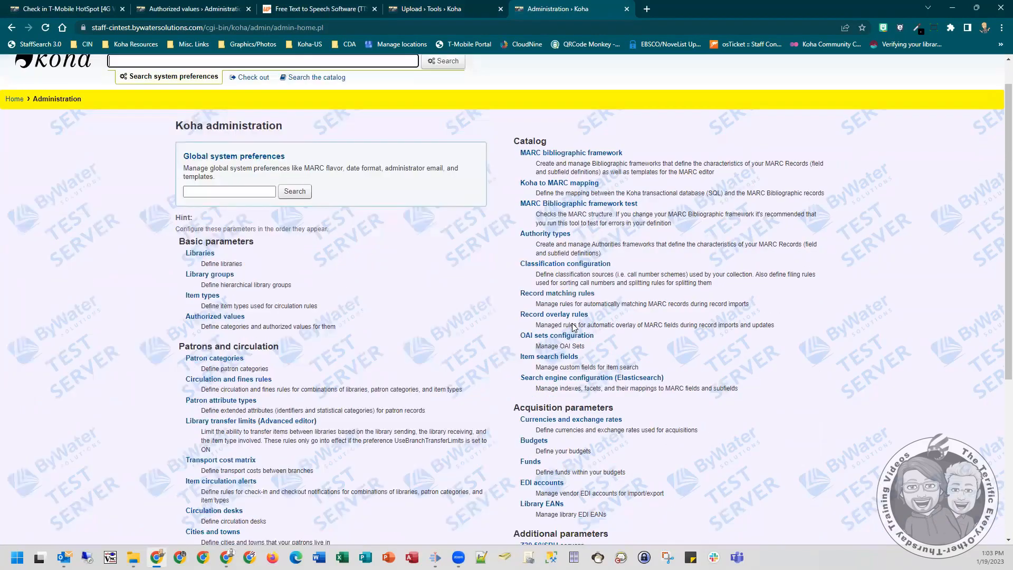
scroll(573, 327, down, 2)
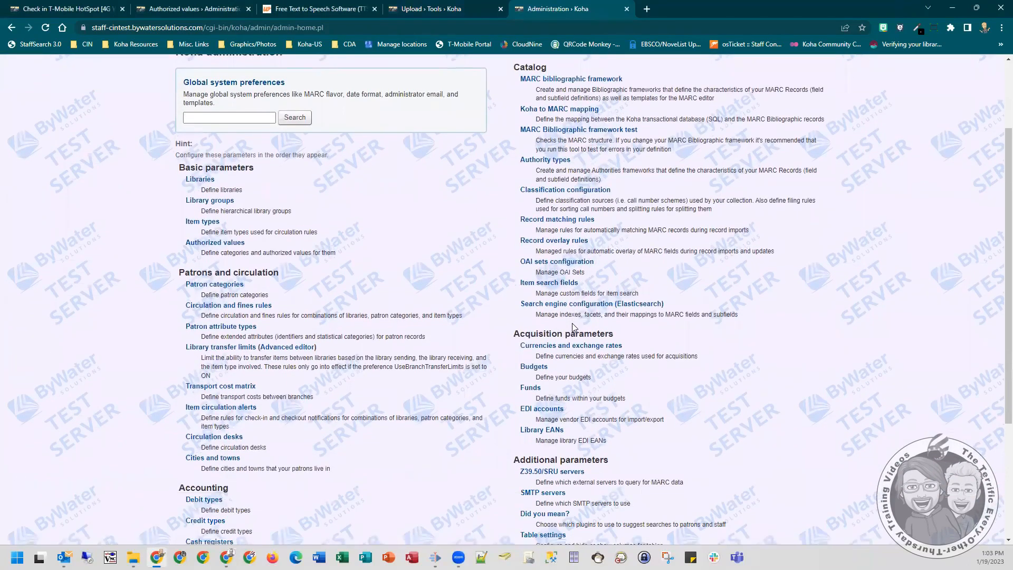
scroll(574, 327, down, 2)
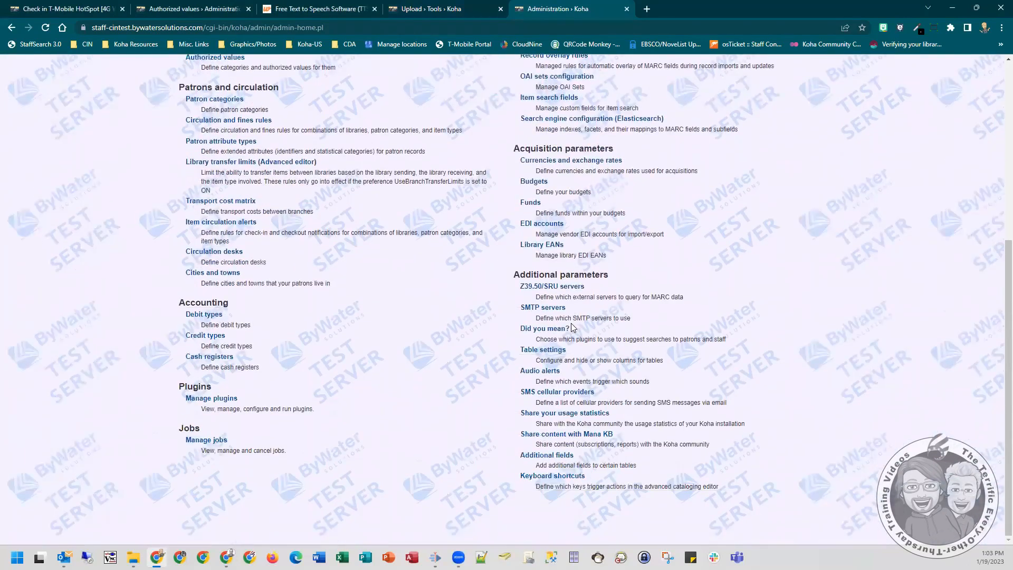
click(545, 372)
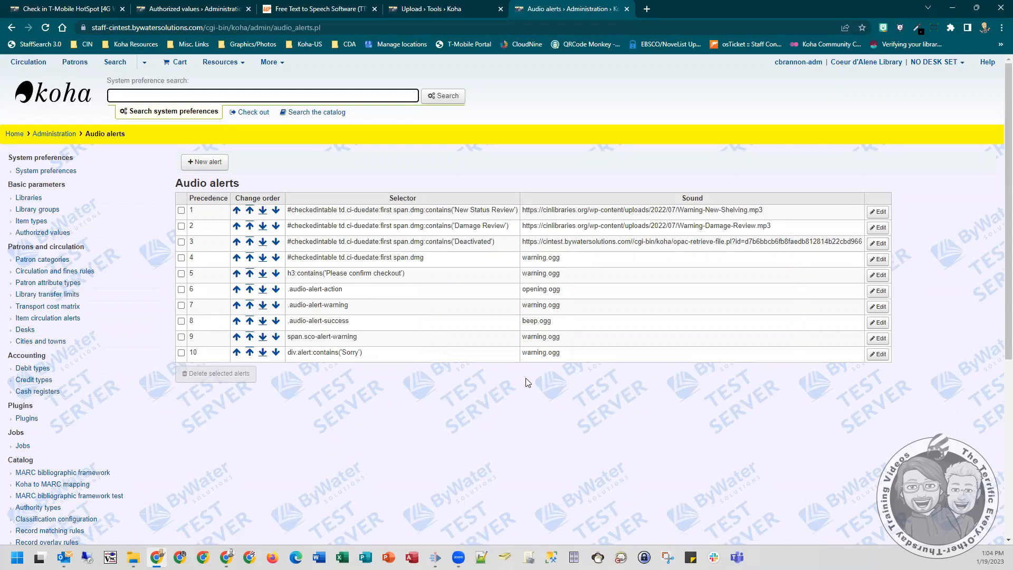
- Highlight the selector of the Deactivated audio alert and its #checkedintable part
click(503, 242)
drag(508, 244, 287, 245)
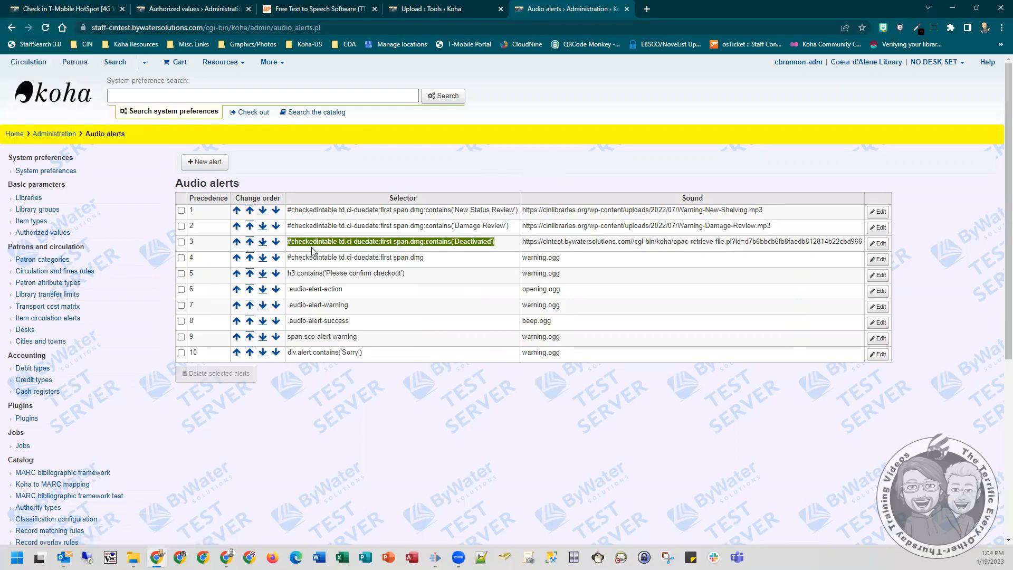
click(333, 241)
double_click(327, 241)
- Inspect the first checked-in item's due date cell and select the checkedintable table element in the page code
click(85, 8)
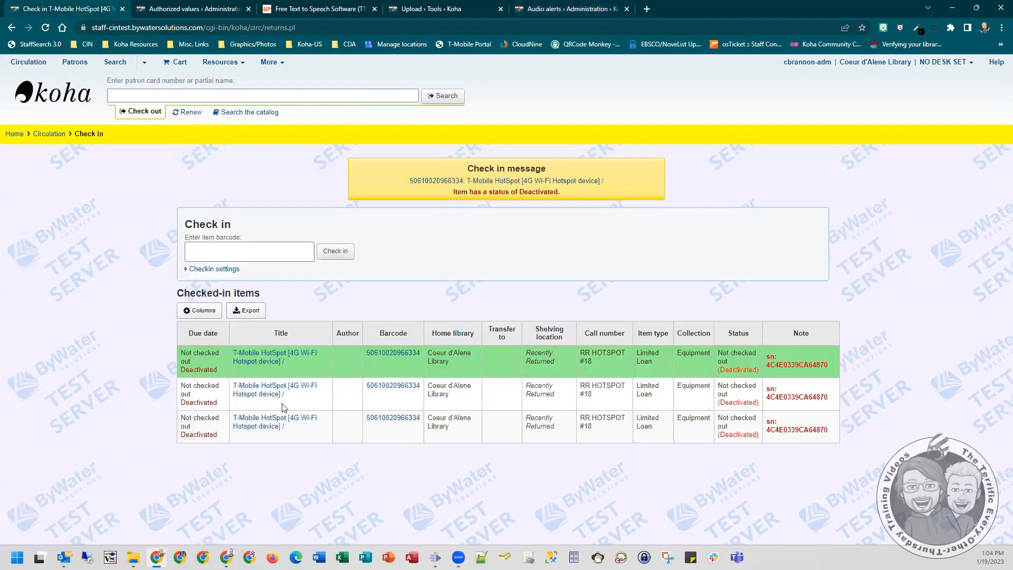
right_click(200, 352)
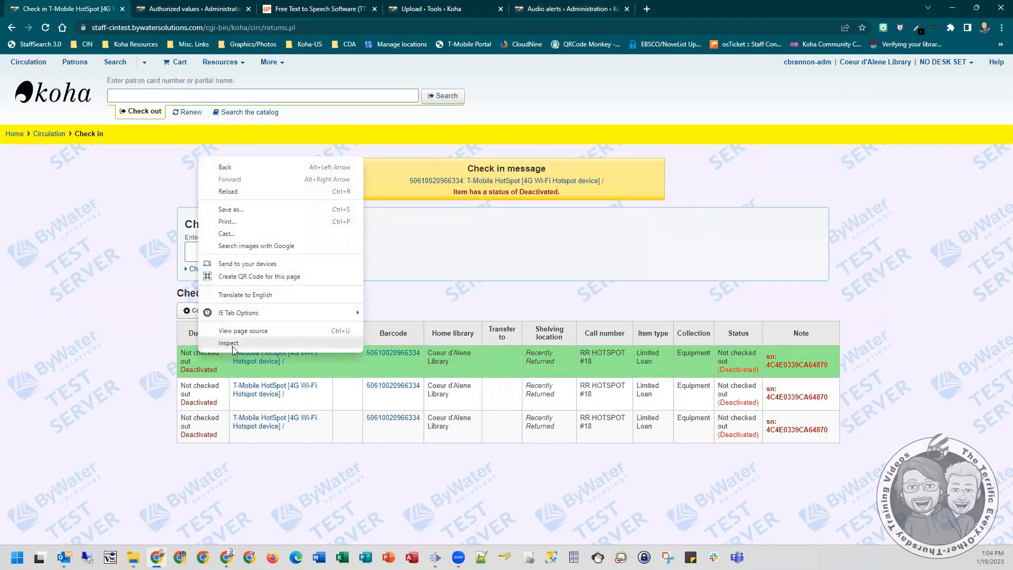
click(232, 347)
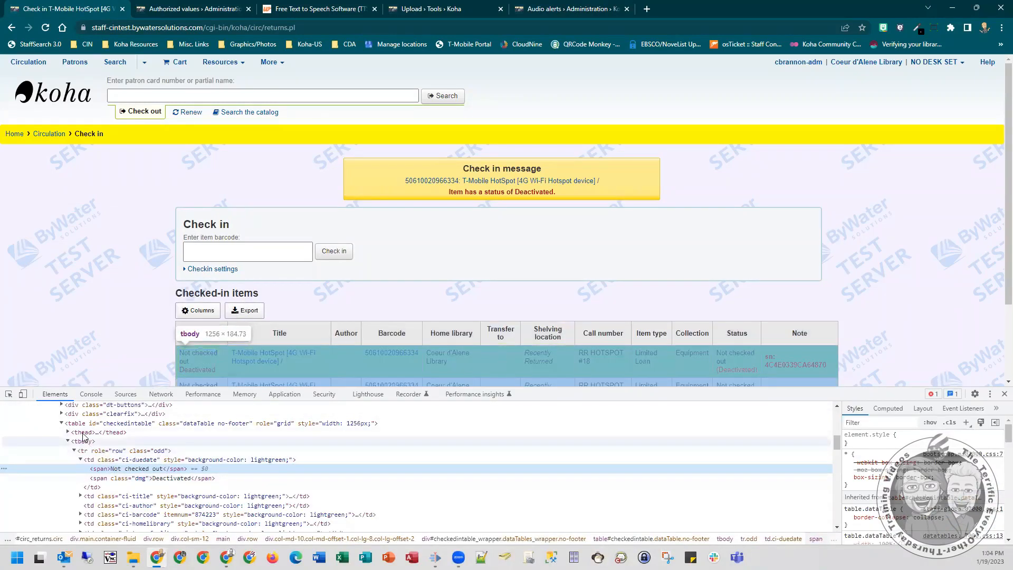
click(116, 428)
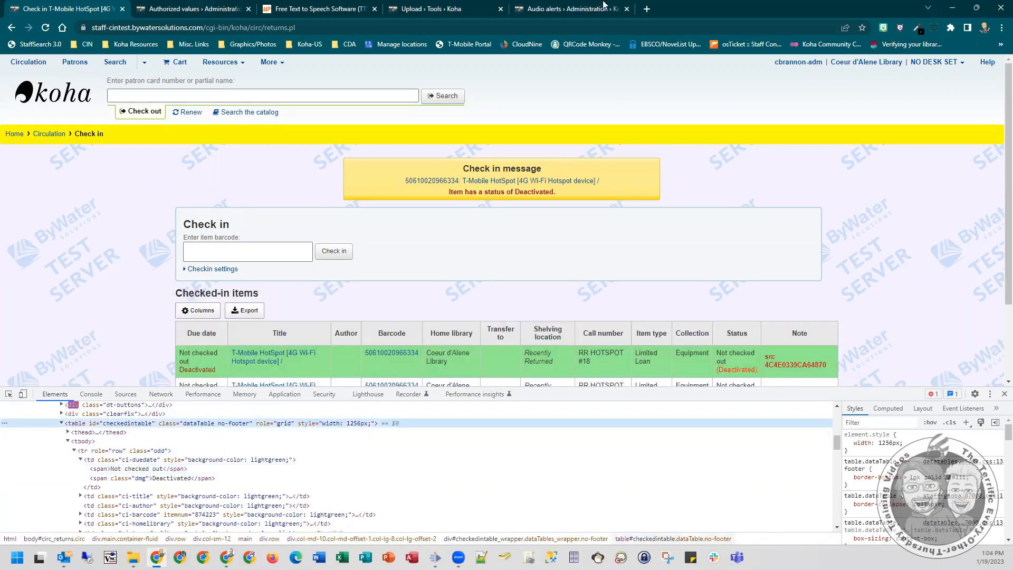
- Highlight the td.ci-duedate part of the Deactivated audio alert's selector
click(575, 8)
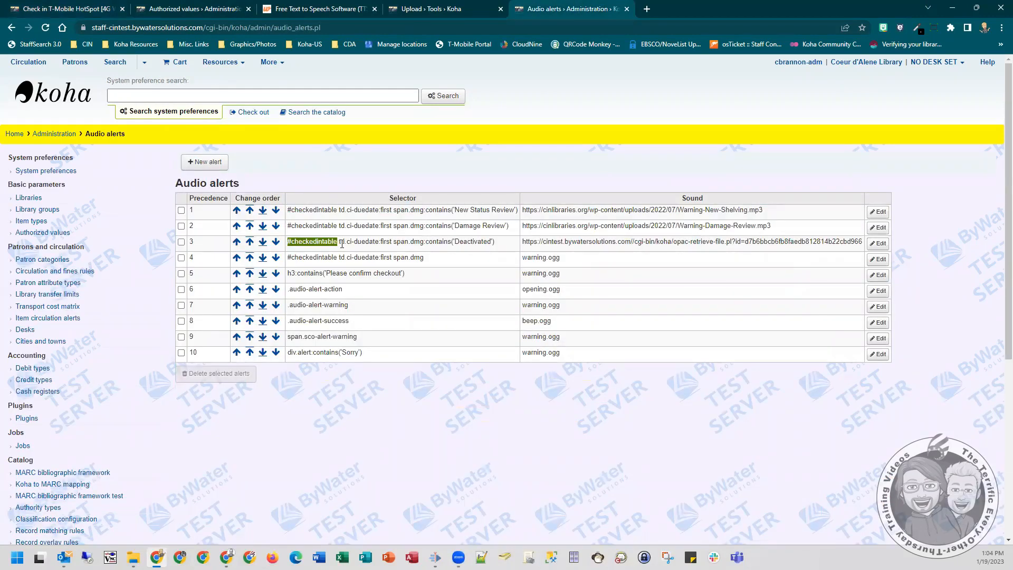
drag(338, 243, 379, 245)
drag(382, 244, 380, 244)
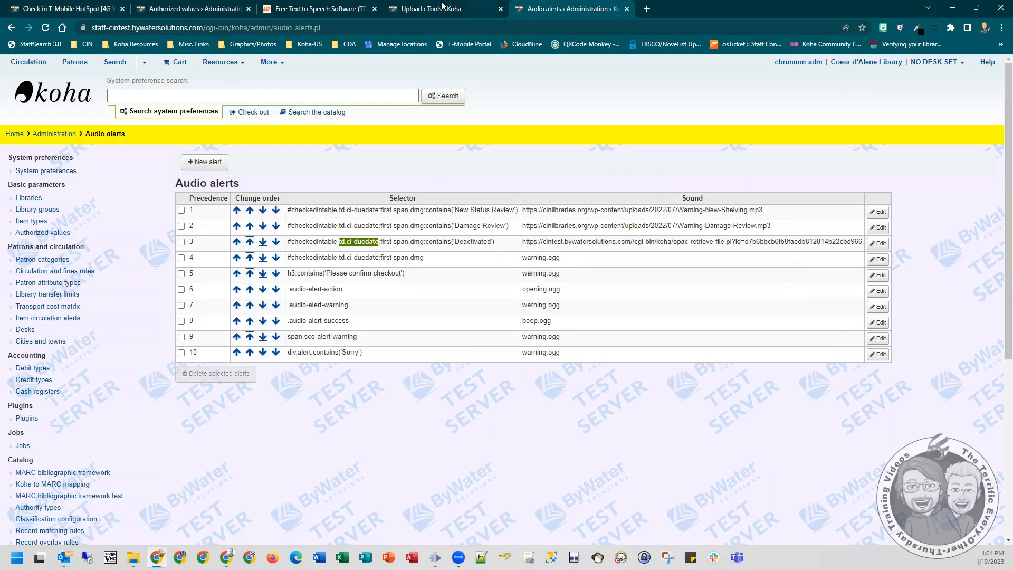
- Inspect the Deactivated text in the first checked-in row and select its enclosing ci-duedate cell in the page code
click(50, 6)
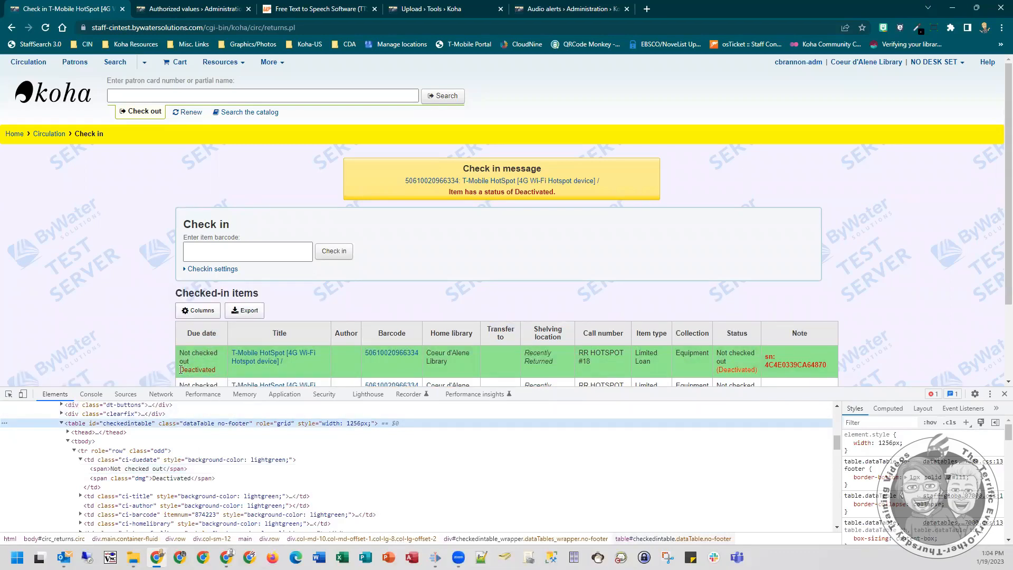
drag(216, 369, 176, 370)
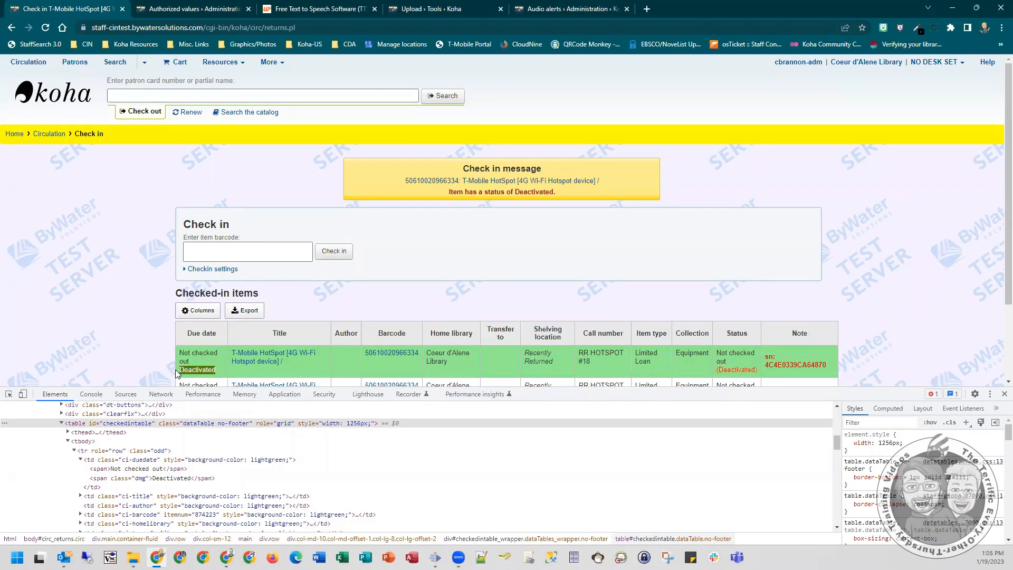
right_click(196, 371)
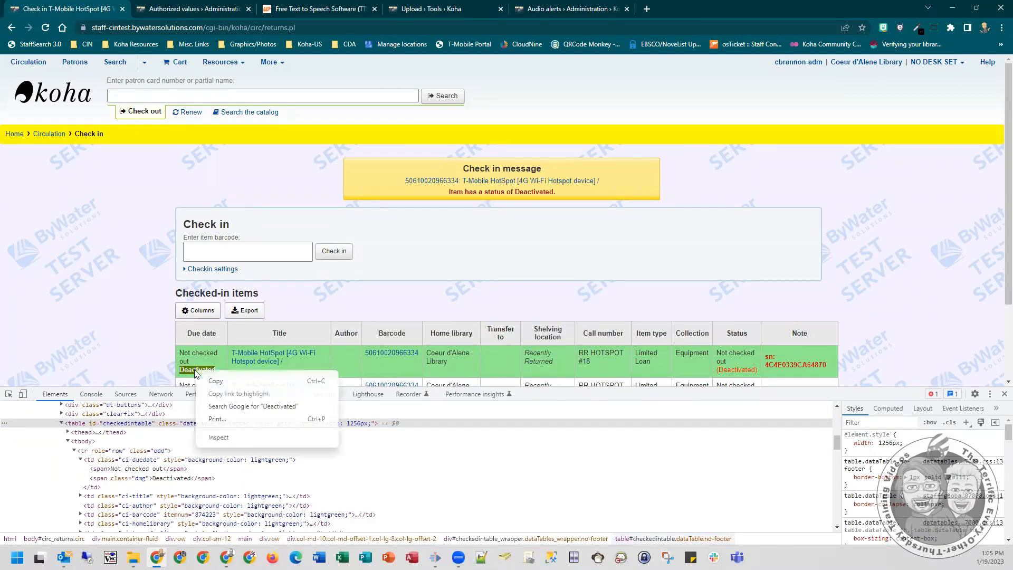
click(218, 437)
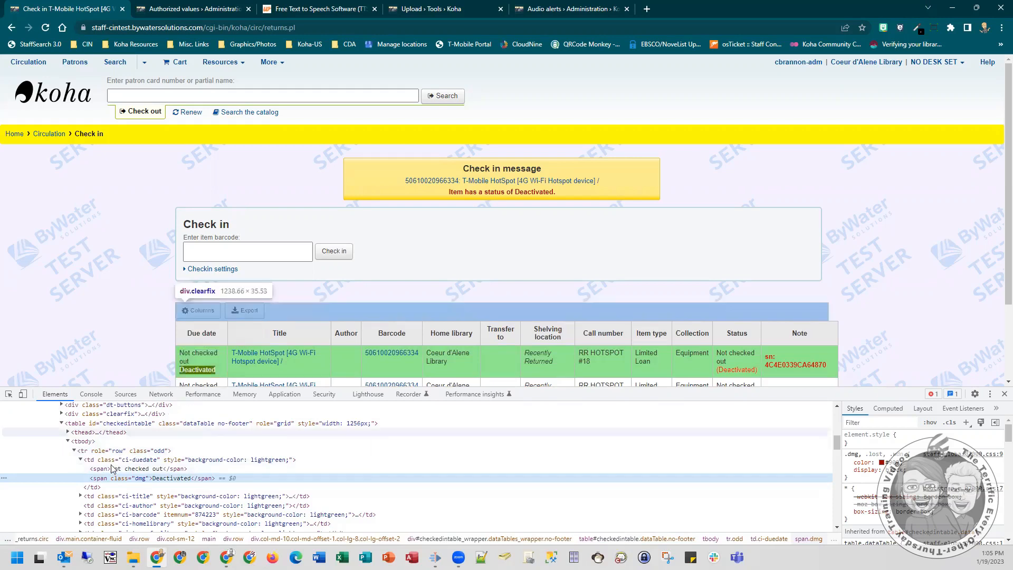
click(149, 460)
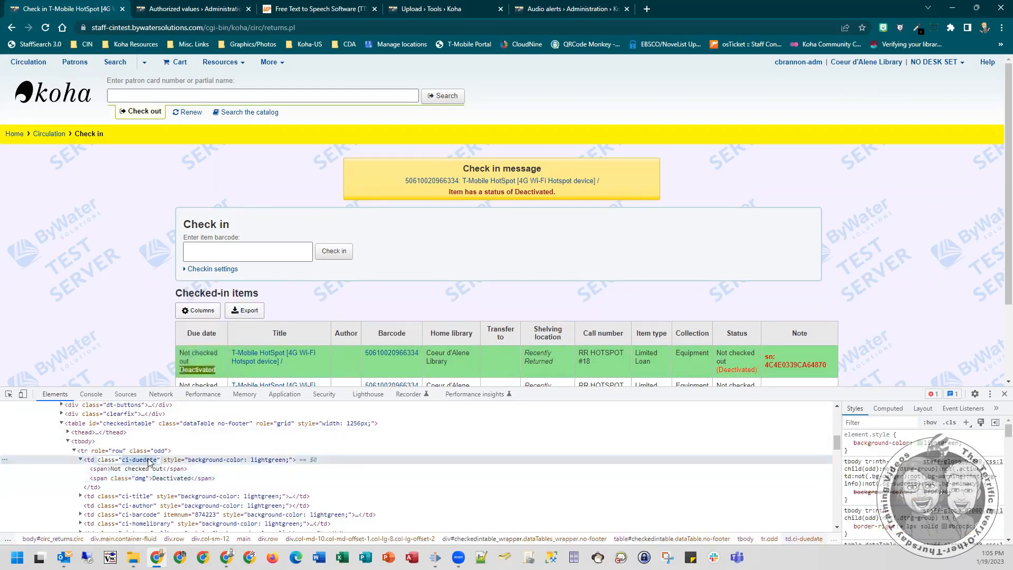
- Inspect the due date cells of the second and third checked-in items in the page code
scroll(218, 333, down, 2)
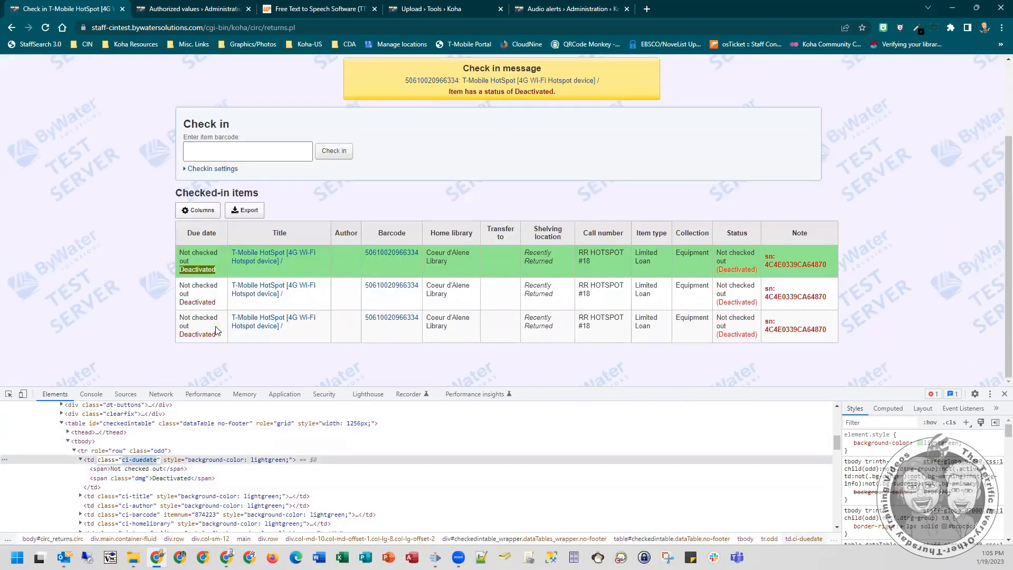
right_click(190, 297)
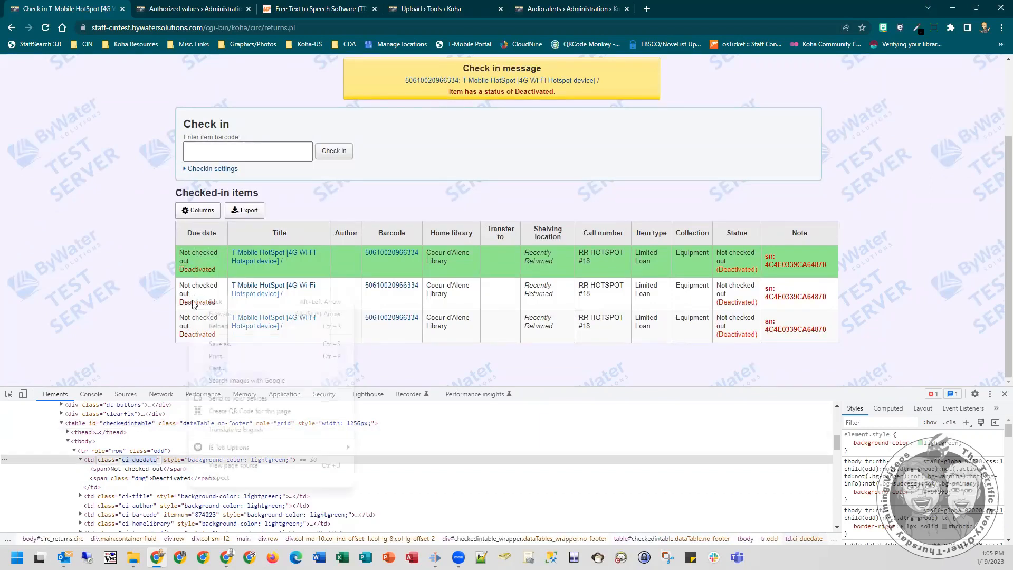
click(219, 478)
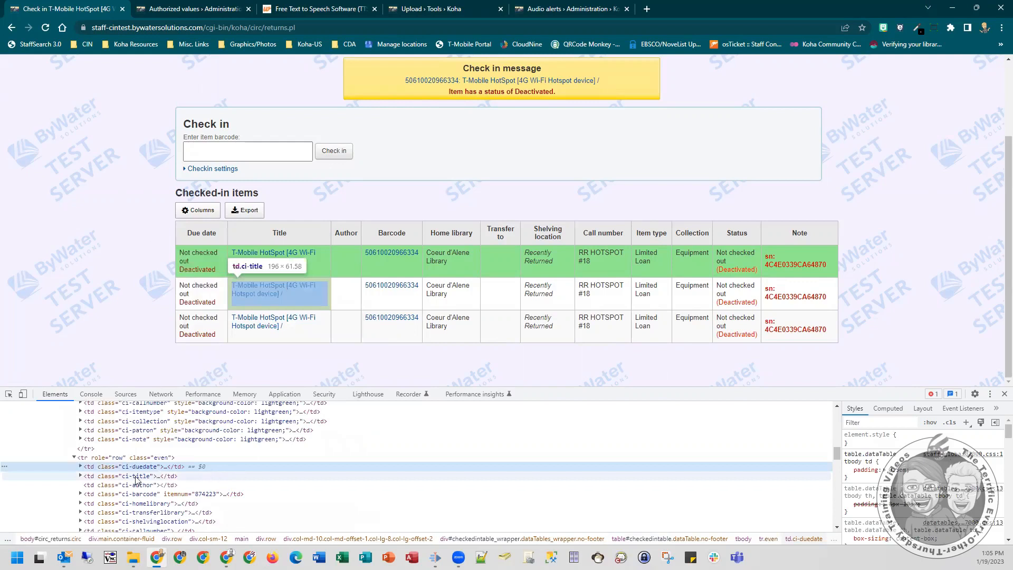
right_click(191, 325)
click(220, 508)
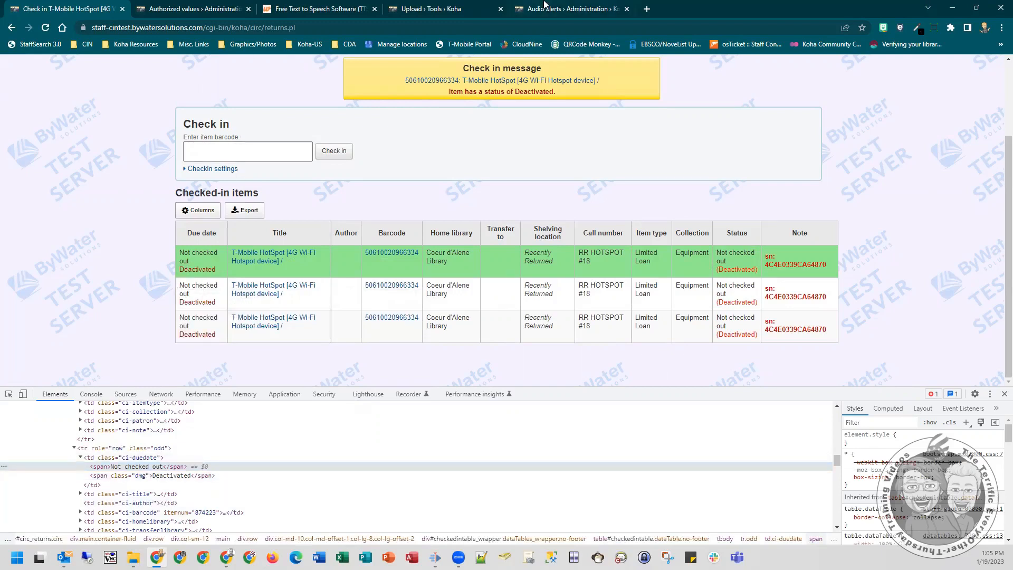
- Highlight the "first" part of the Deactivated audio alert's selector and return to the checked-in items list to compare
click(545, 7)
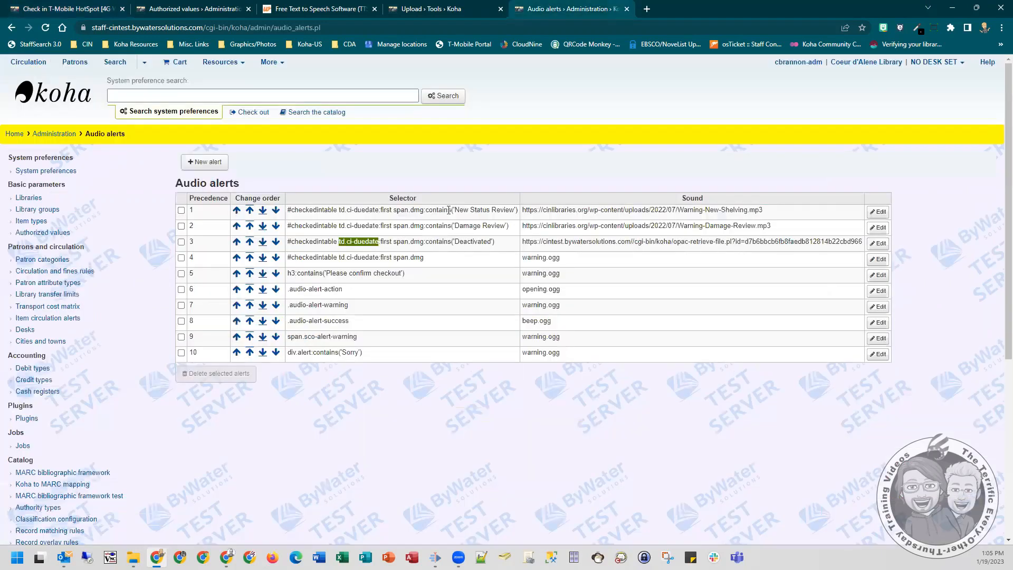
click(379, 241)
drag(379, 243, 391, 242)
click(78, 4)
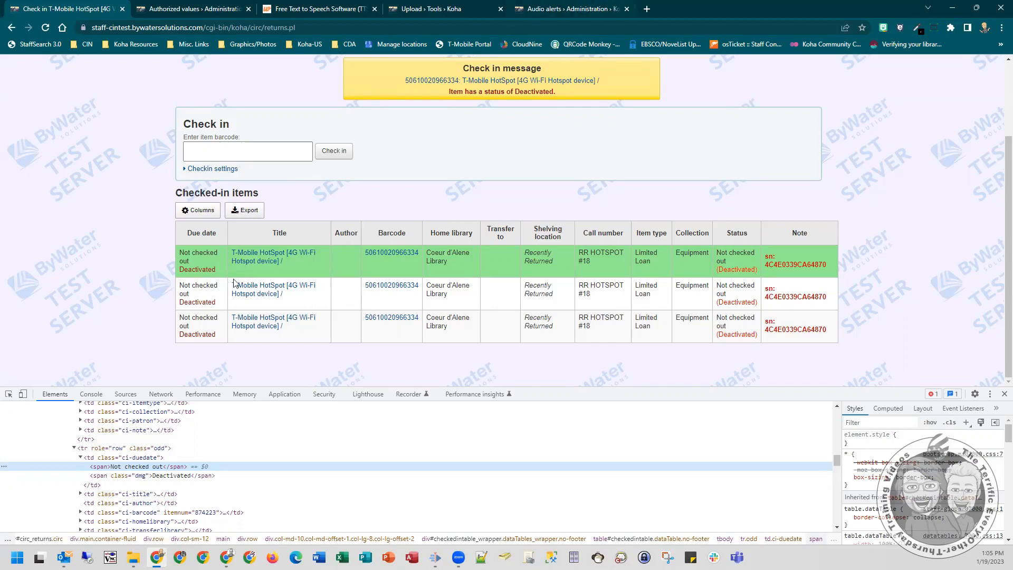
- Highlight span.dmg:contains('Deactivated') in the Deactivated alert's selector and inspect the matching Deactivated text in the first checked-in row
click(538, 9)
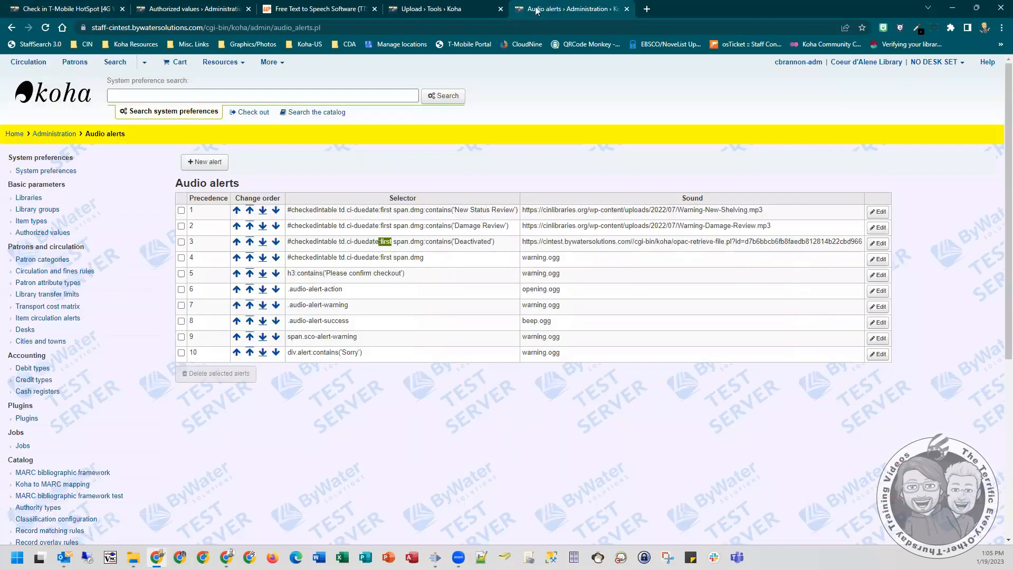
click(393, 241)
drag(393, 241, 503, 246)
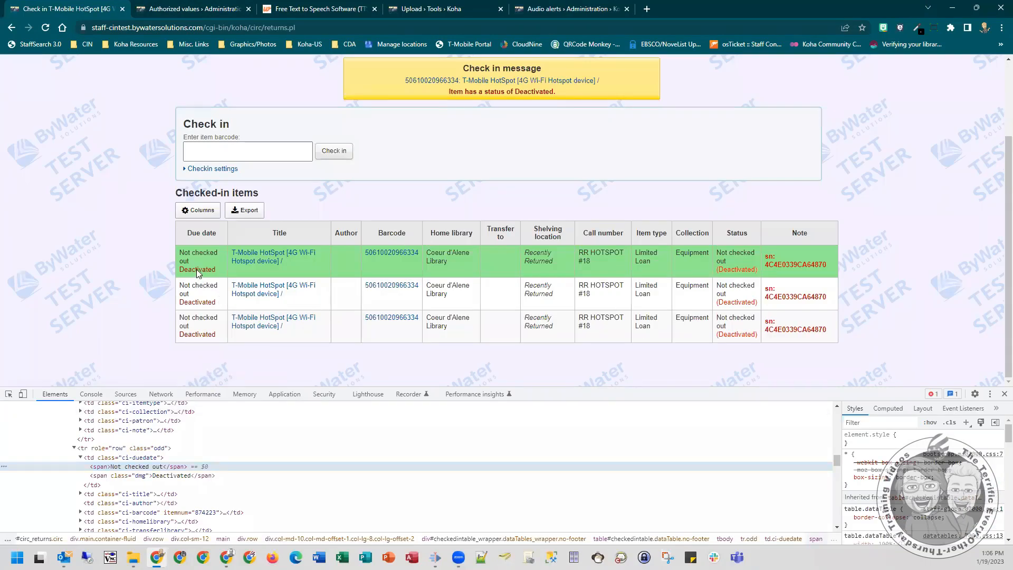
right_click(194, 268)
click(208, 461)
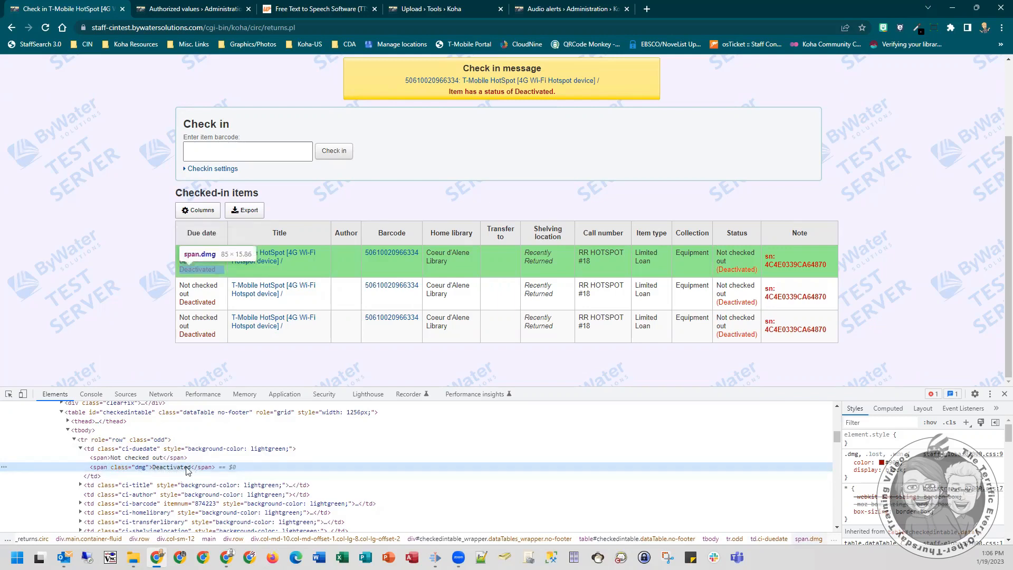
- Highlight the Deactivated alert's entire selector in the audio alerts list and clear the selection
click(568, 6)
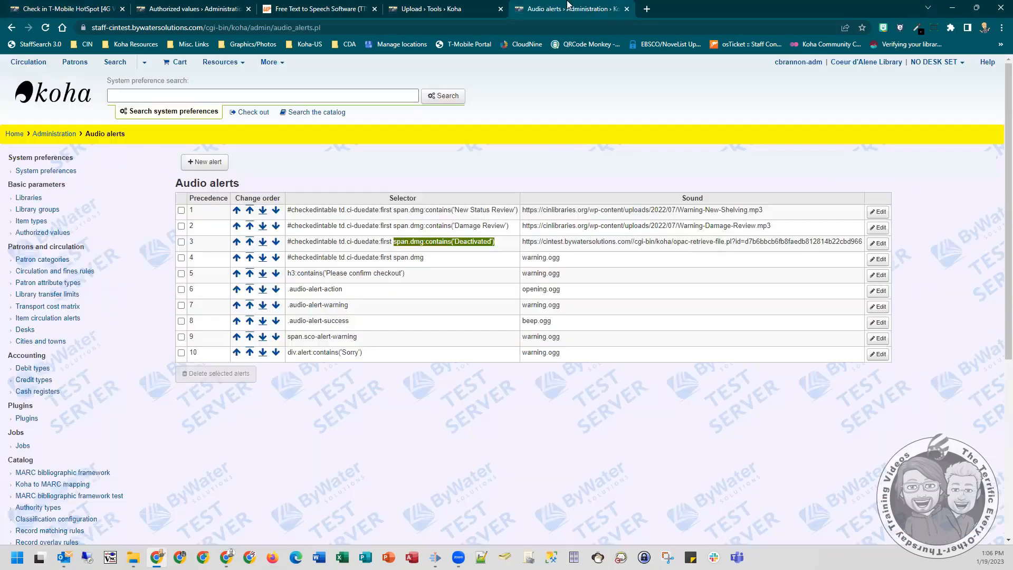
click(508, 244)
drag(510, 246, 280, 250)
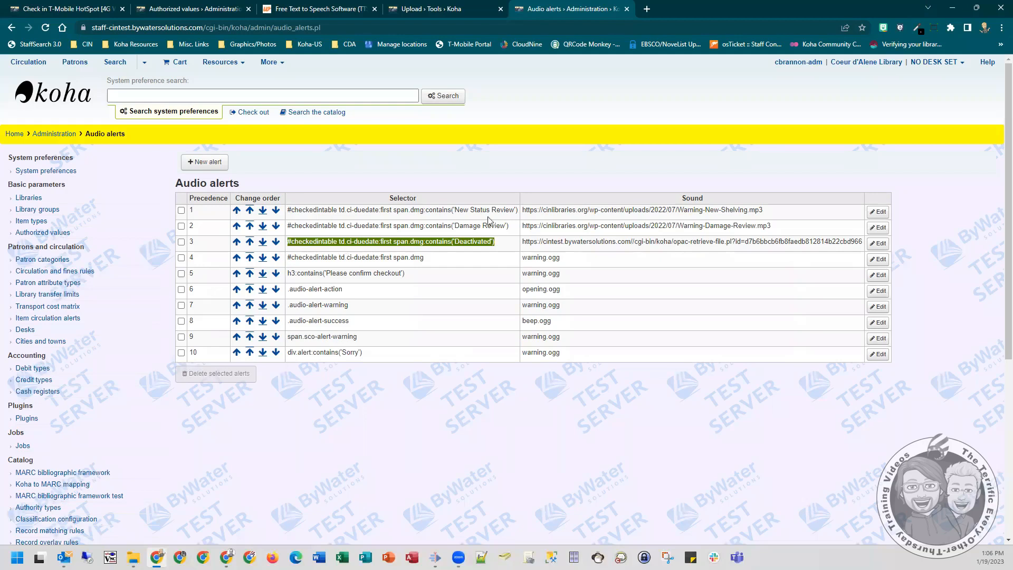
click(514, 244)
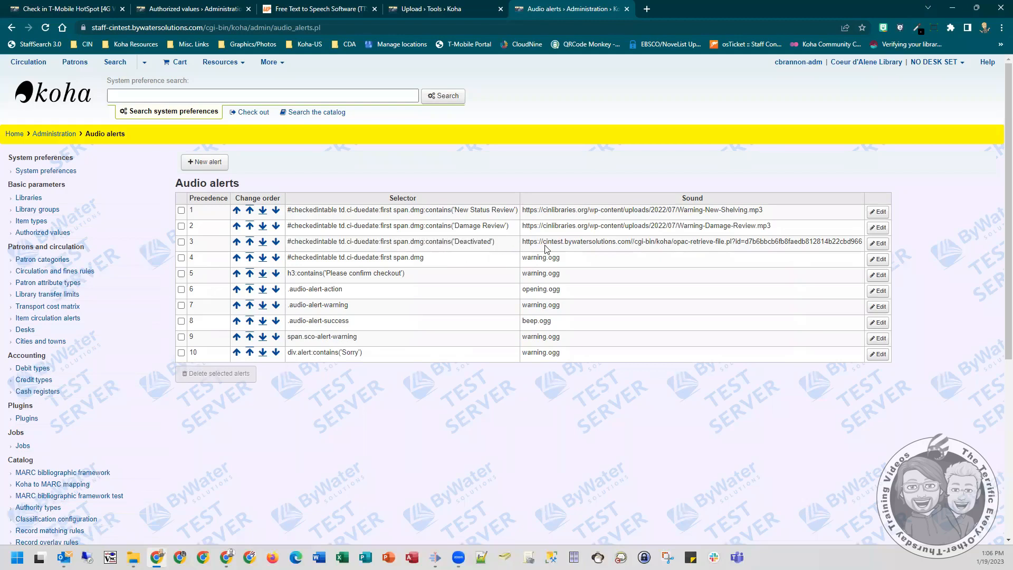
- Open the Deactivated alert for editing, highlight its selector, and review the Deactivated.mp3 upload entry that supplies its sound link
click(879, 243)
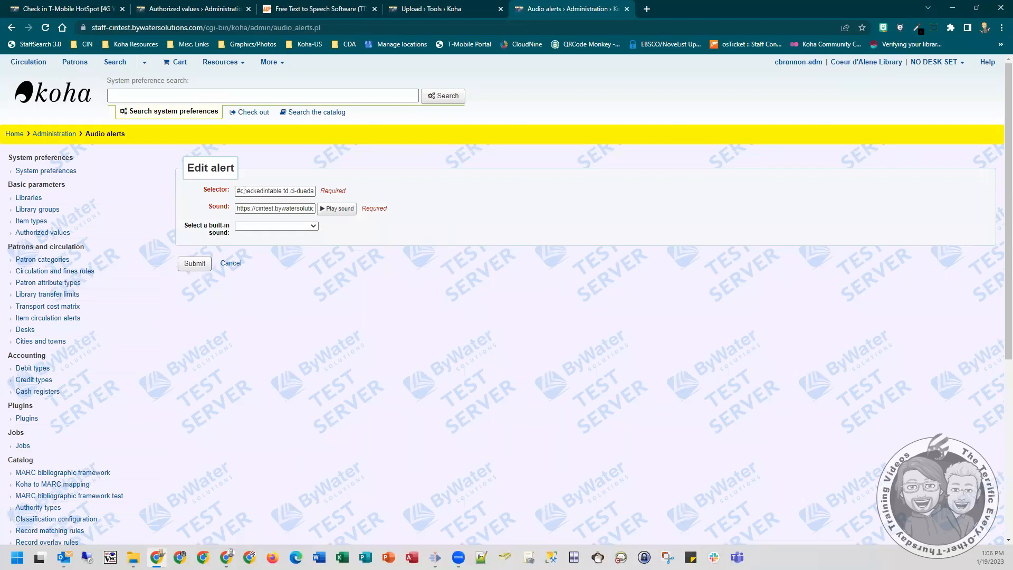
drag(238, 190, 347, 194)
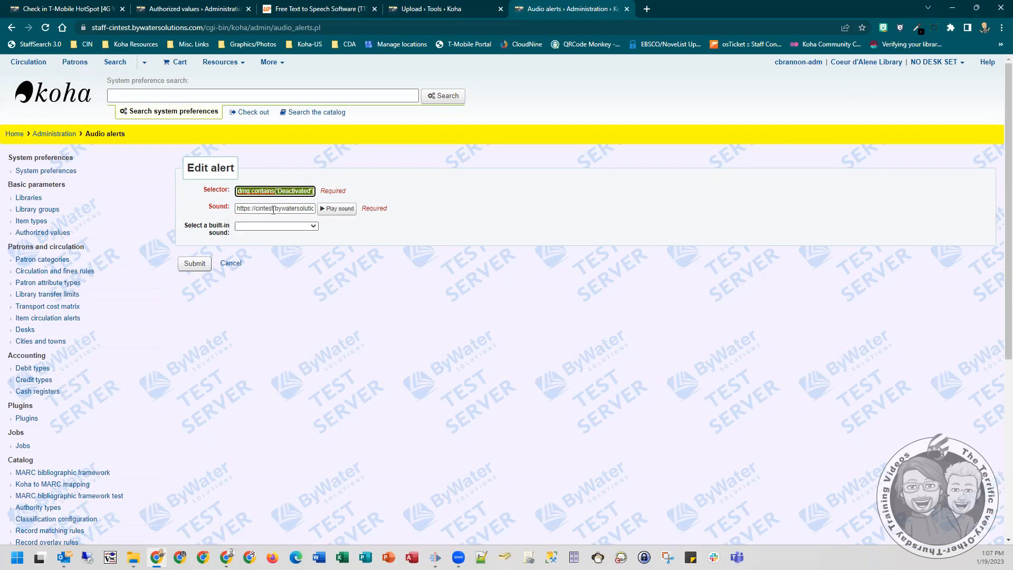
click(446, 7)
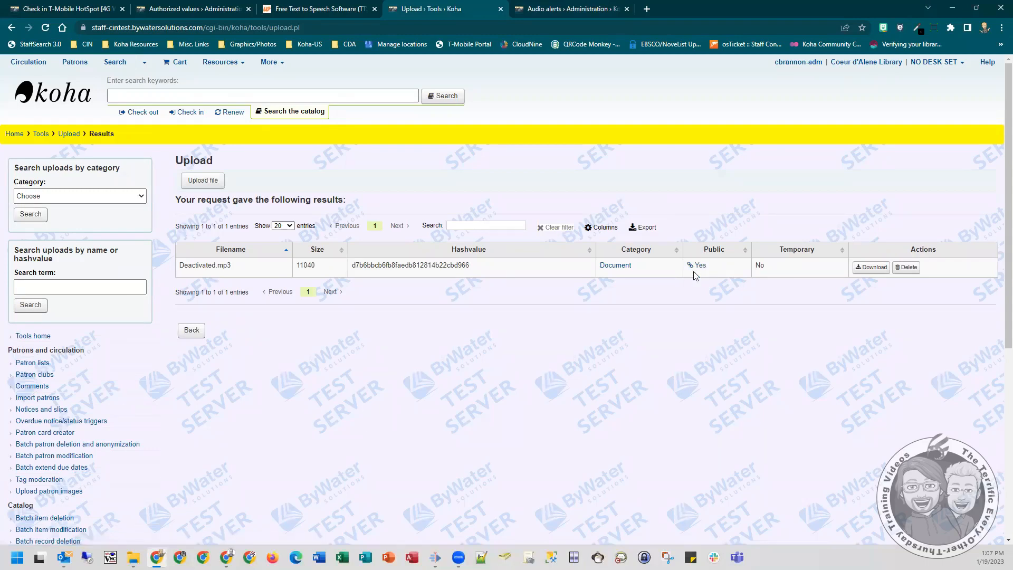
click(541, 10)
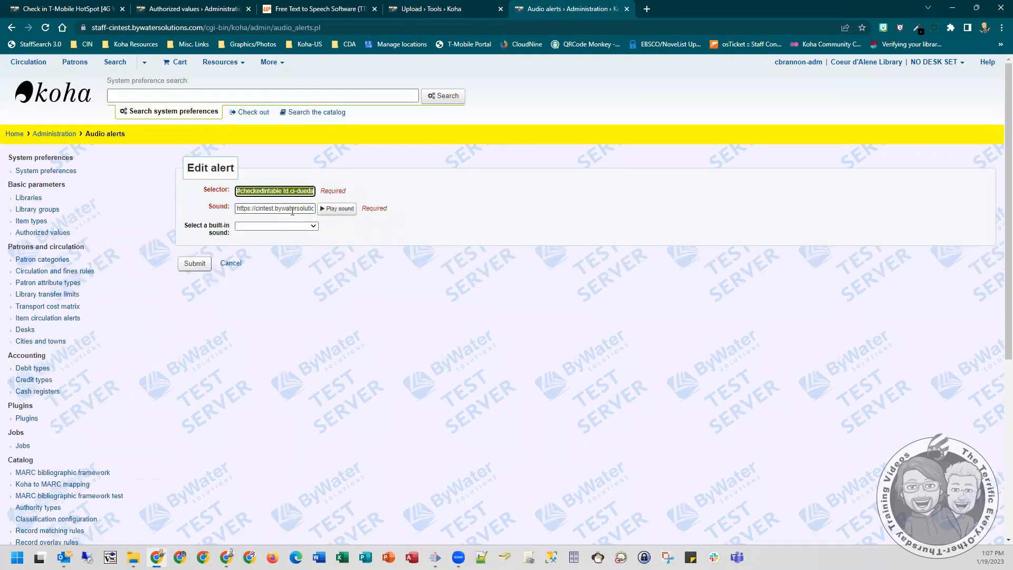
- Preview the Deactivated alert's custom sound and submit the alert without choosing a built-in sound
click(340, 210)
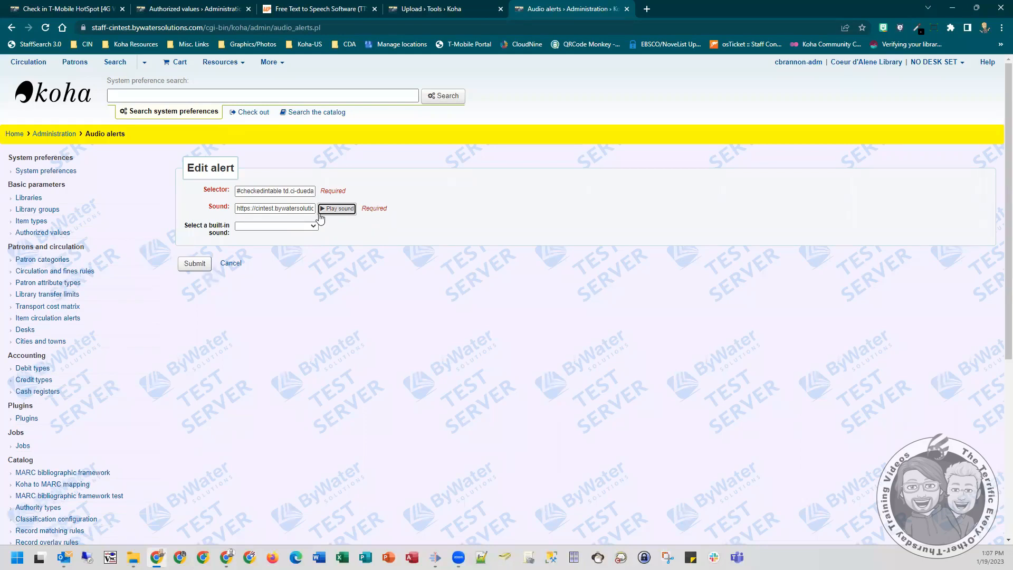
click(312, 226)
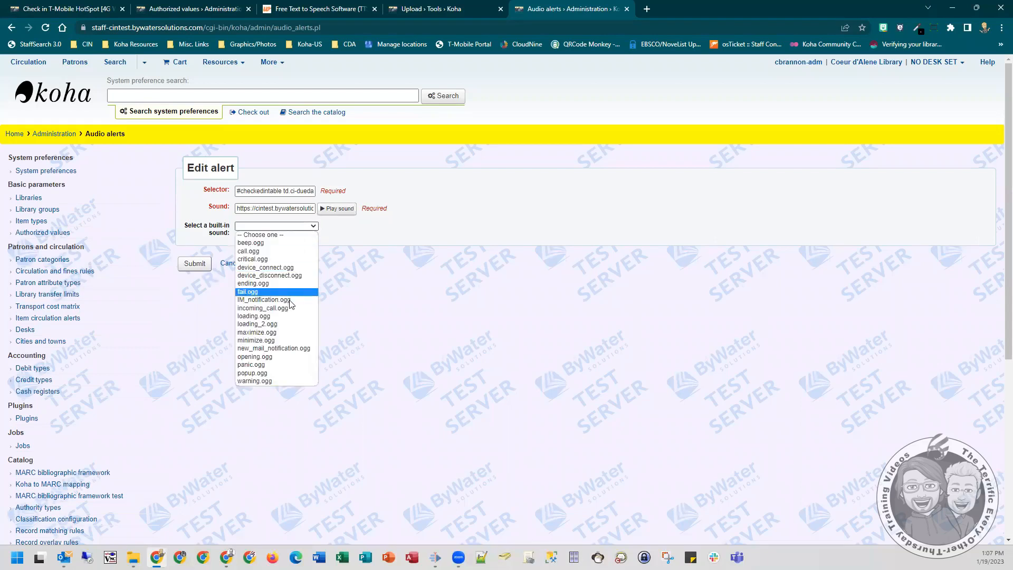
click(335, 229)
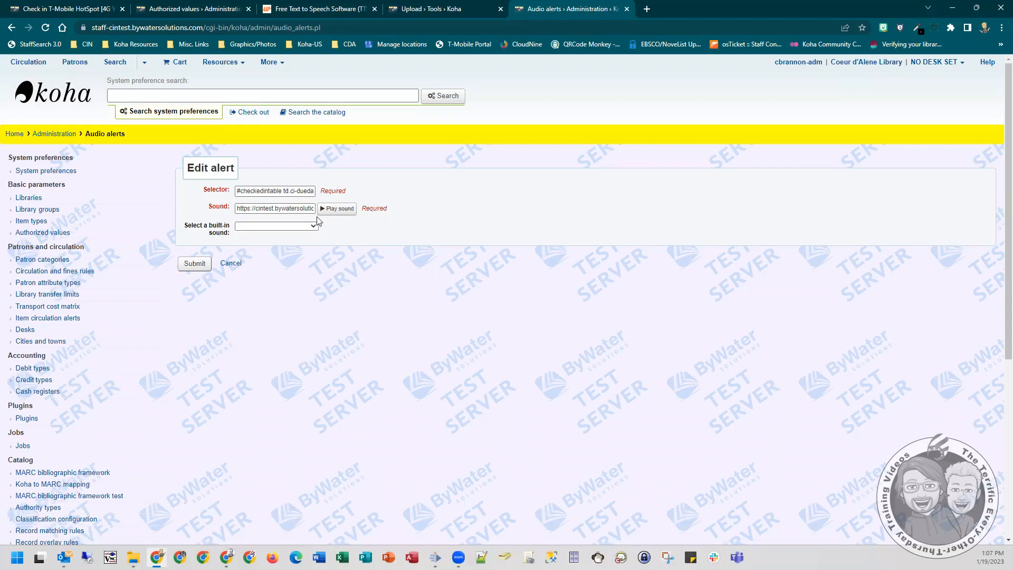
click(200, 266)
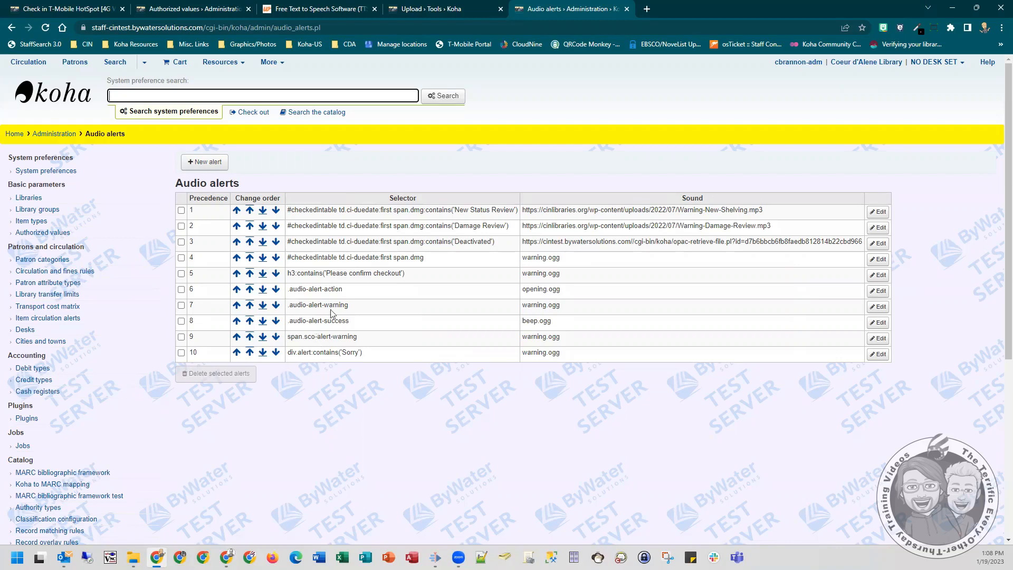
click(64, 9)
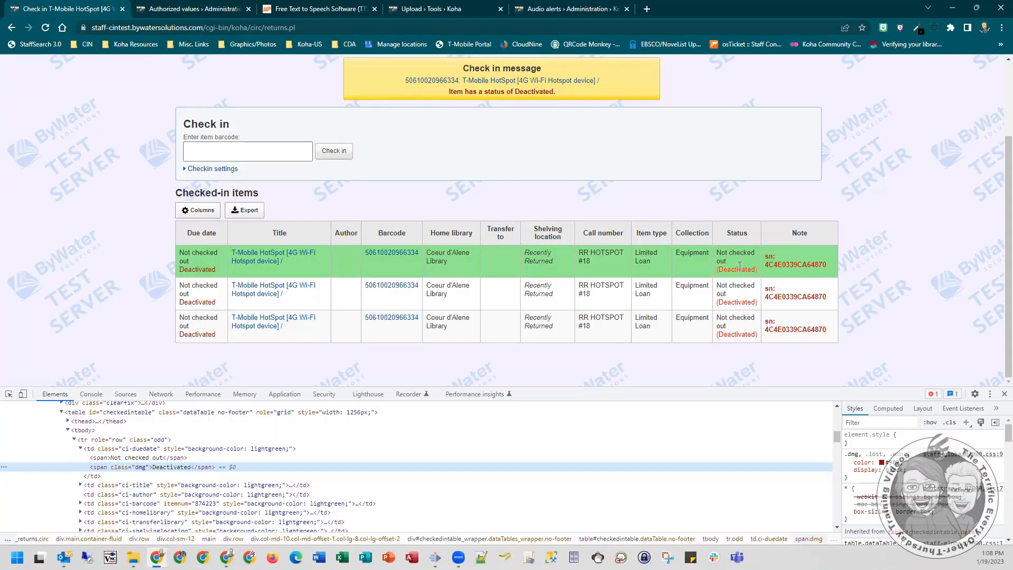
drag(420, 257, 260, 150)
click(333, 153)
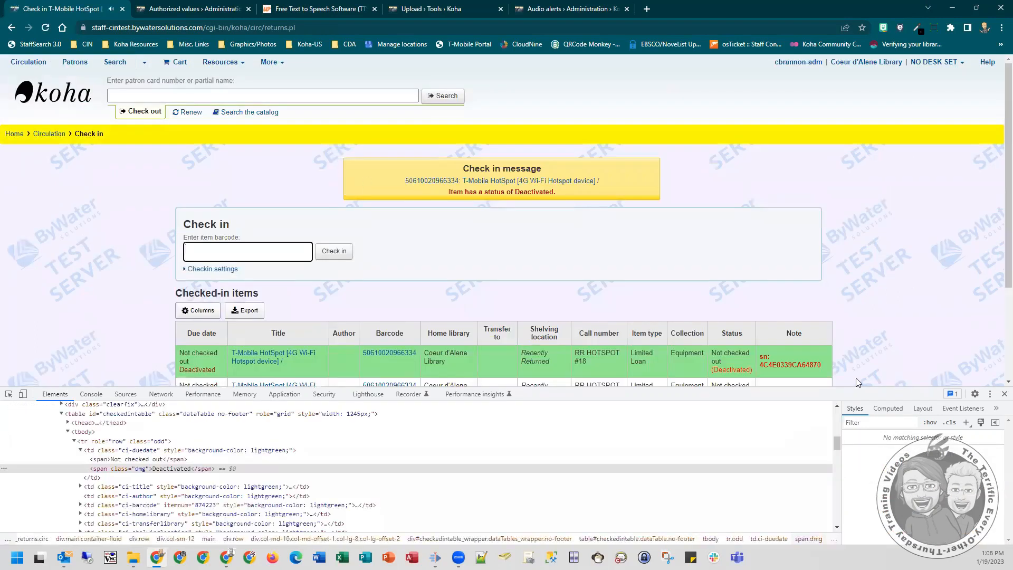
click(1004, 394)
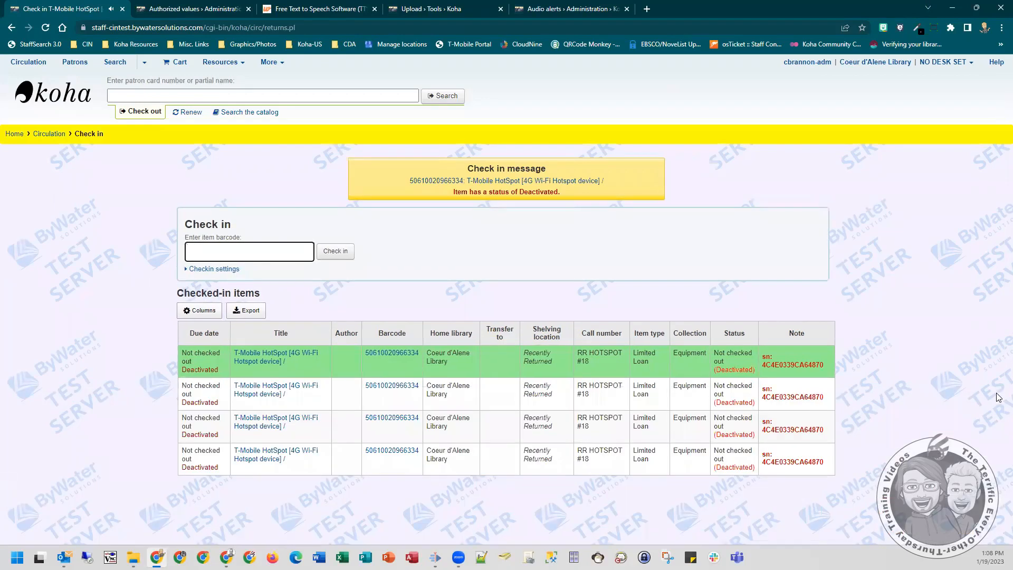